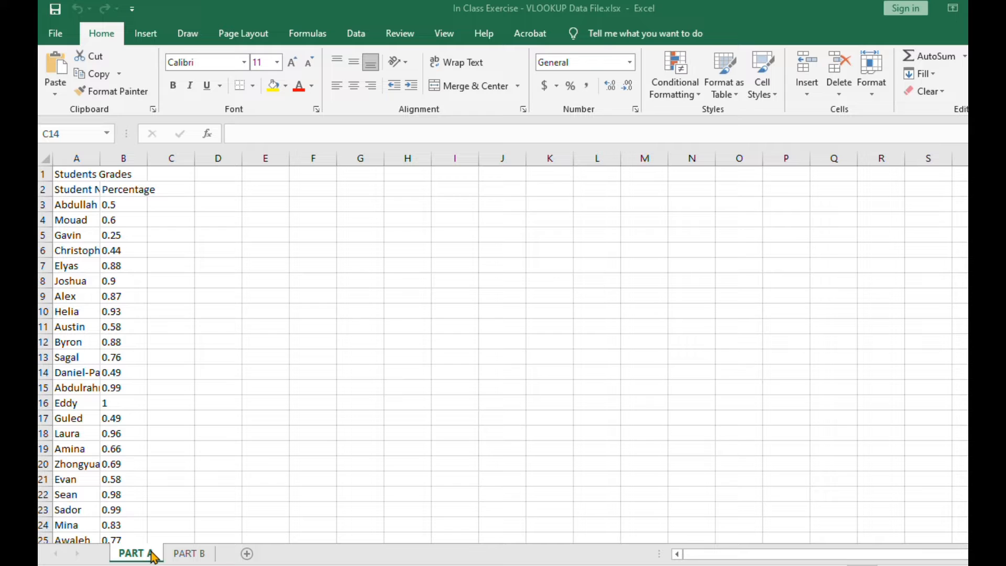
- Widen columns A and B to fit the student names and the Percentage heading
left_click(99, 159)
left_click_drag(99, 159, 204, 164)
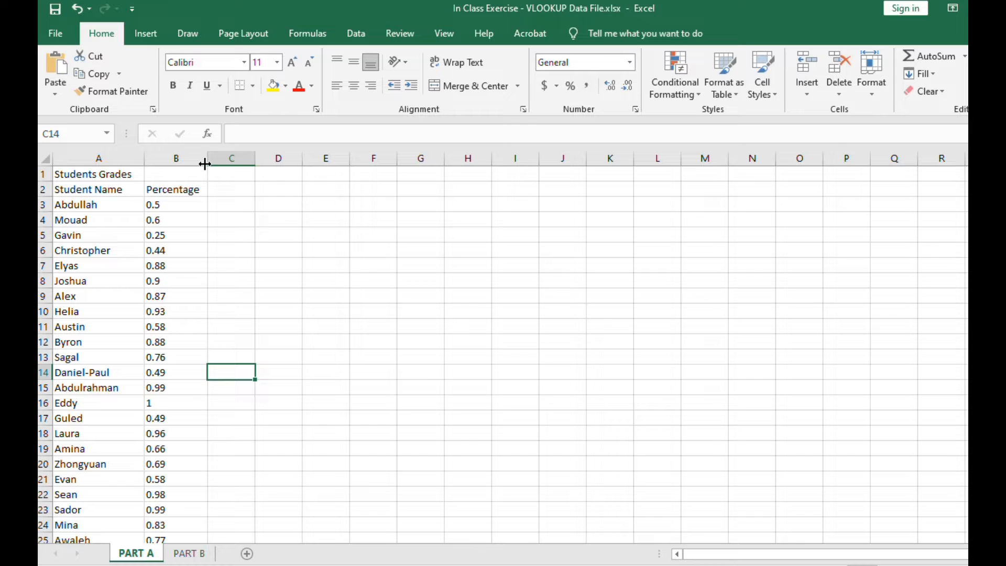
- Format column B as percentages with no decimal places and centre its contents
left_click(169, 161)
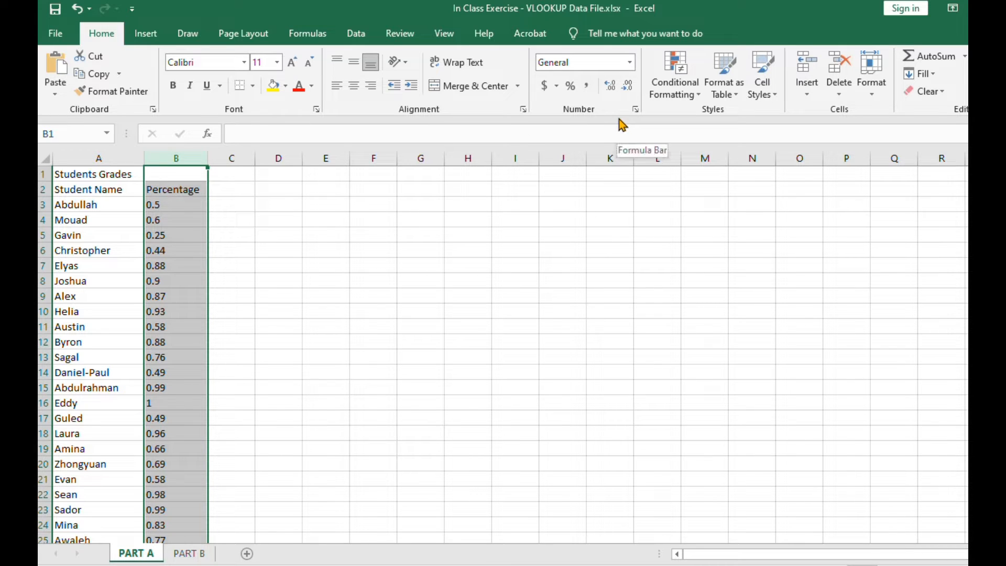
left_click(630, 63)
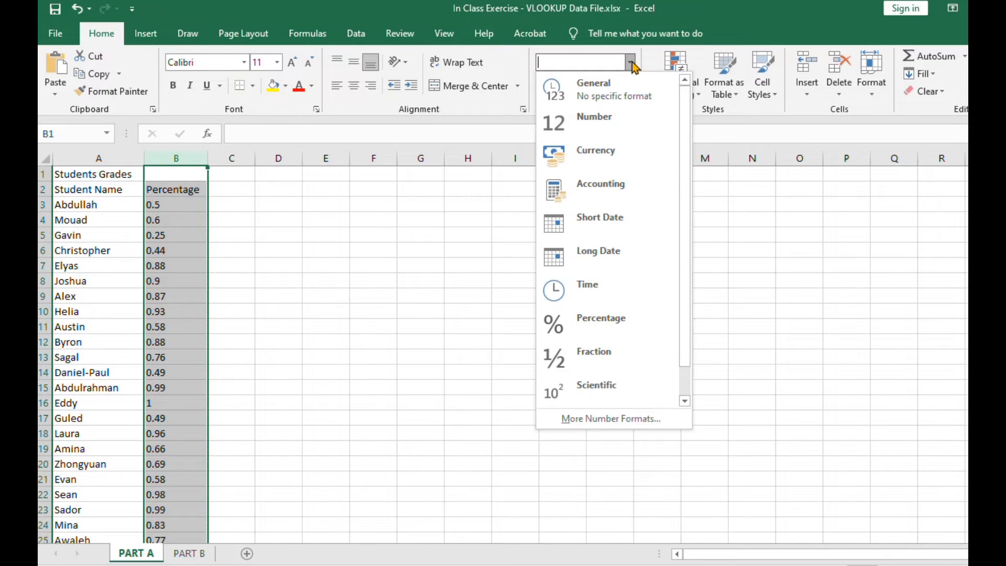
left_click(607, 326)
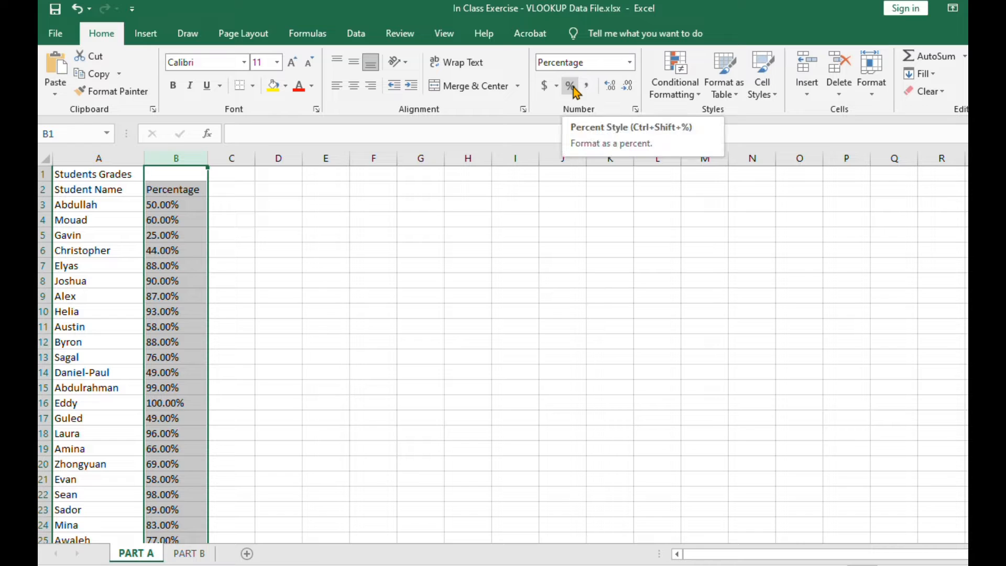
left_click(632, 89)
left_click(632, 89)
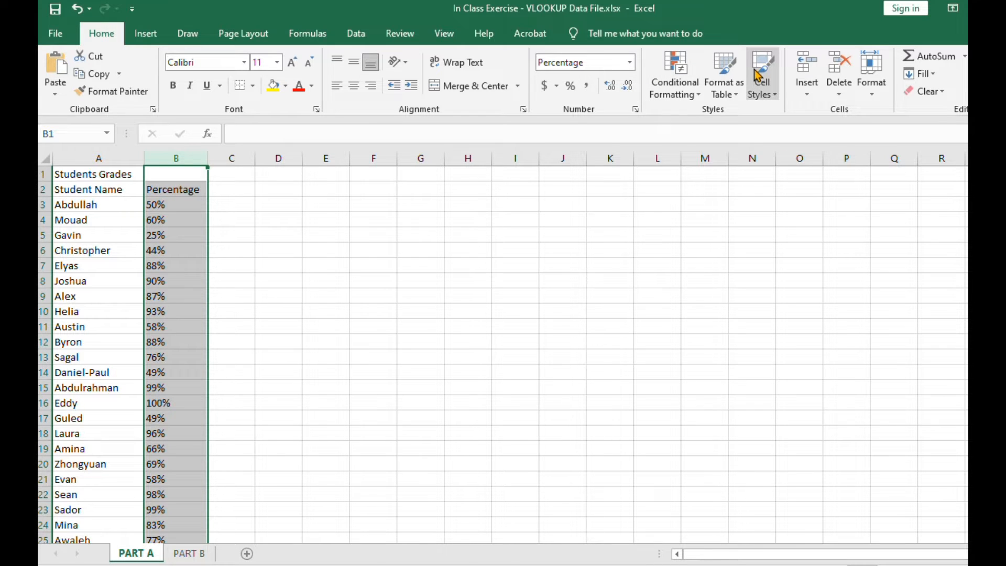
left_click(355, 88)
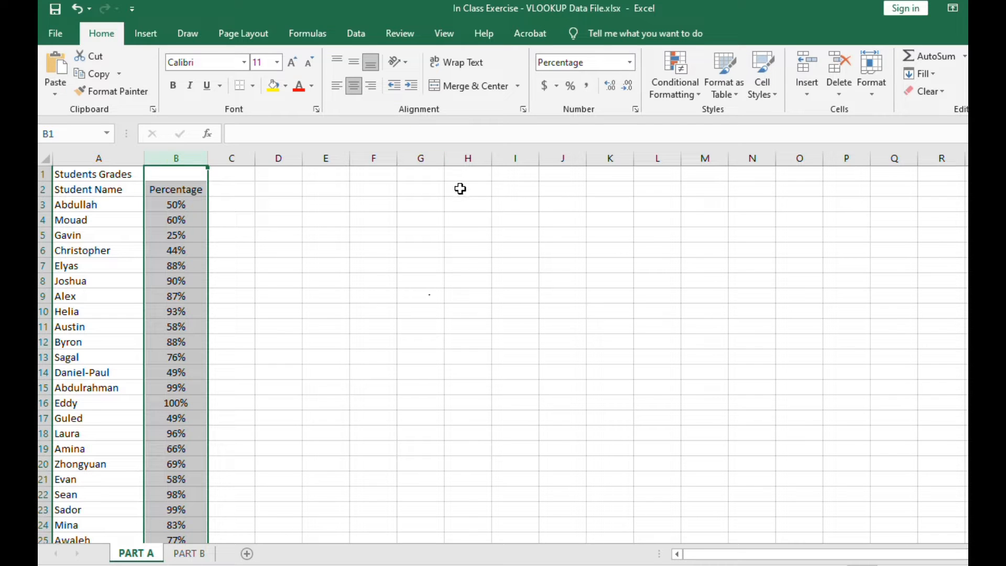
- Enter the title "Grade Table" in H3 and merge and centre it across H3:I3
left_click(462, 204)
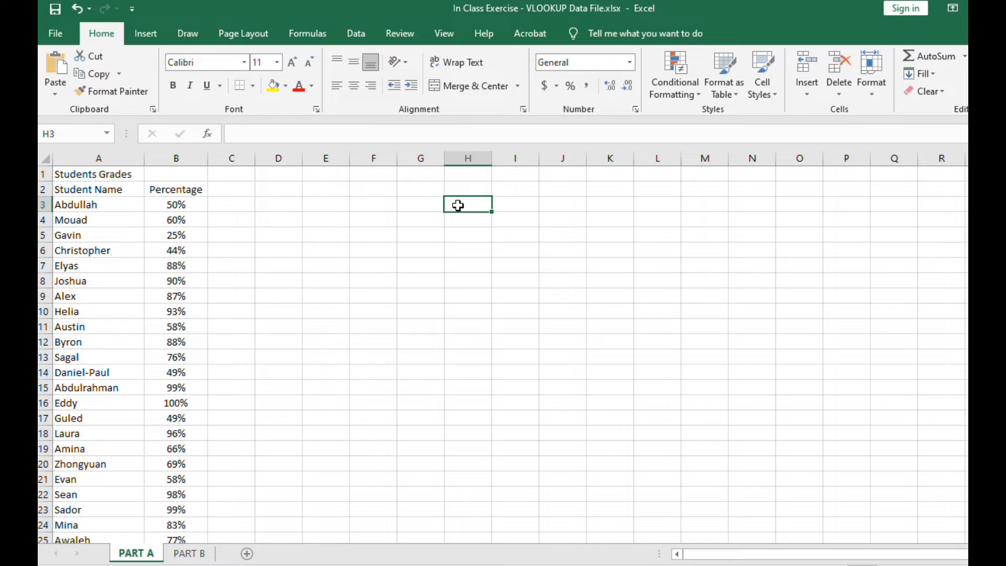
type("Grade Table")
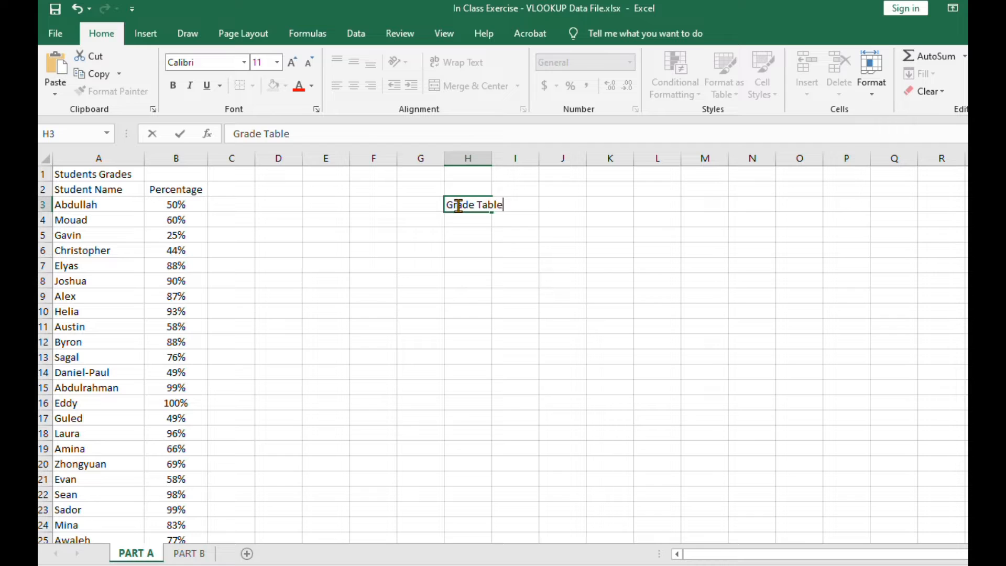
key("Return")
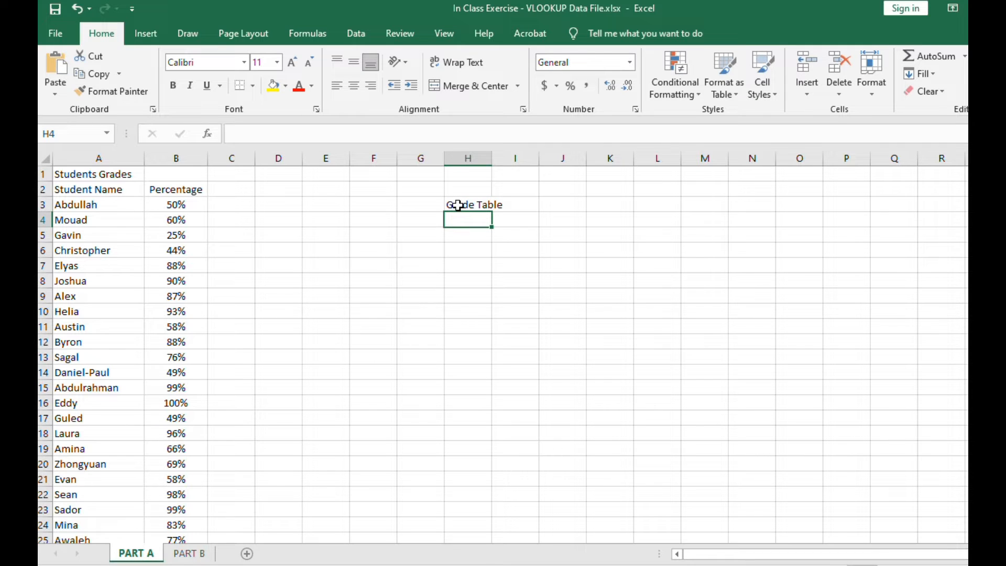
left_click(459, 205)
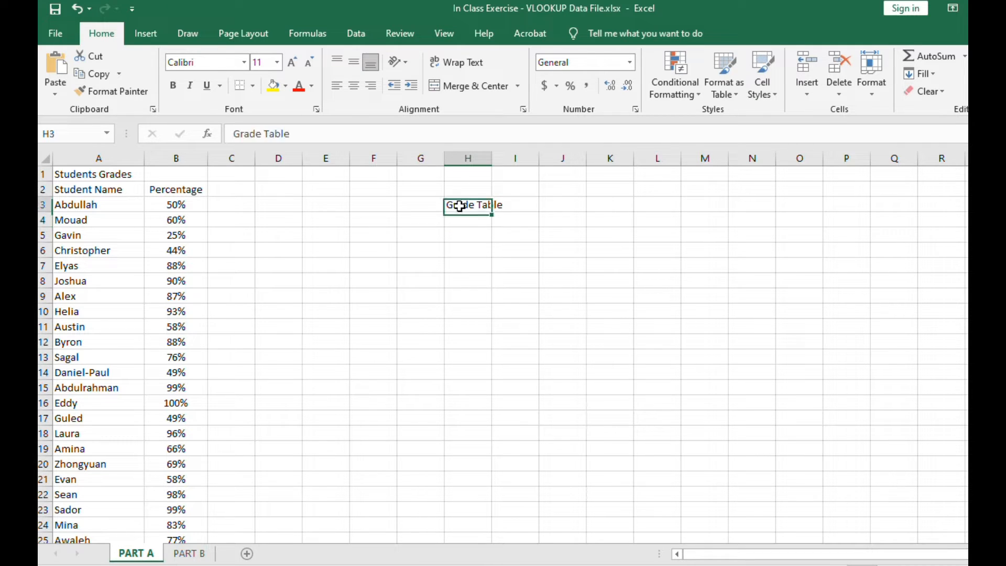
left_click_drag(460, 205, 511, 204)
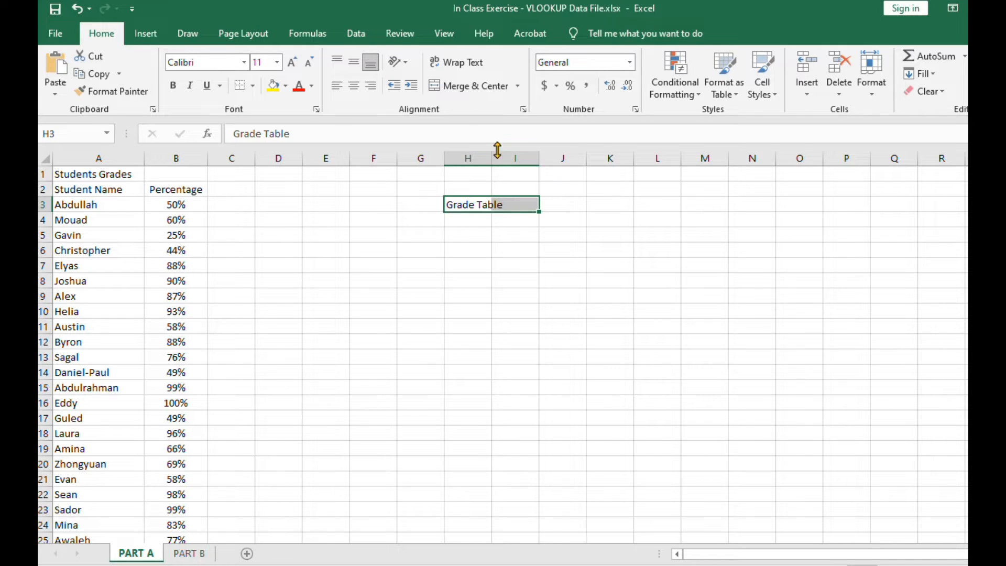
left_click(481, 88)
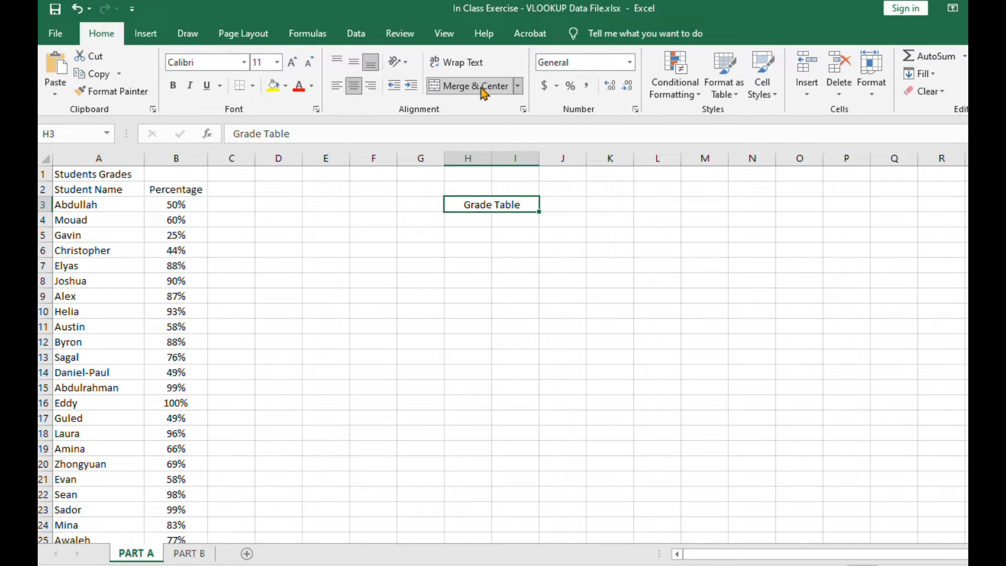
- Apply the percent style to cells H4:H16 under the Grade Table title
left_click(467, 219)
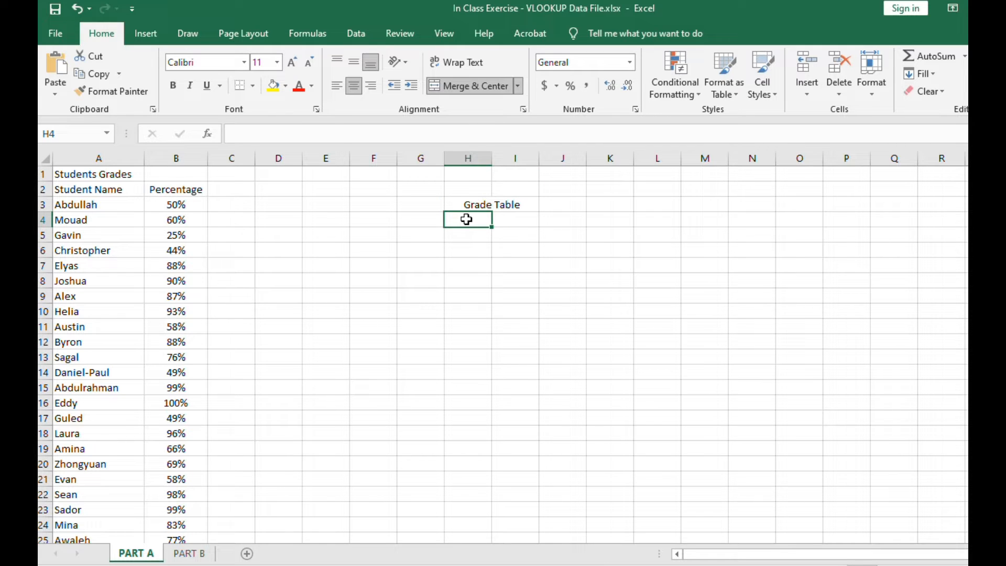
left_click_drag(467, 219, 459, 401)
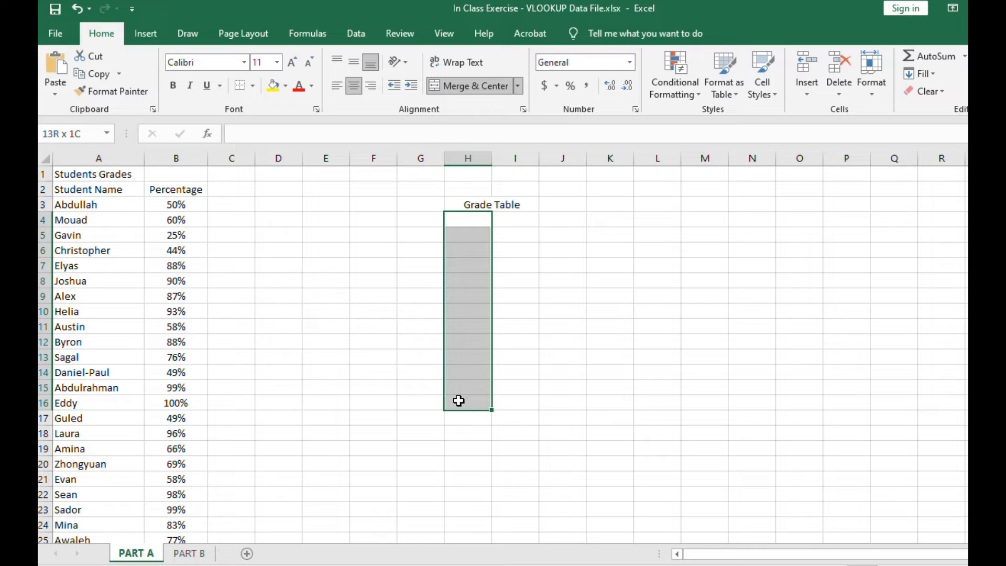
left_click_drag(459, 400, 459, 401)
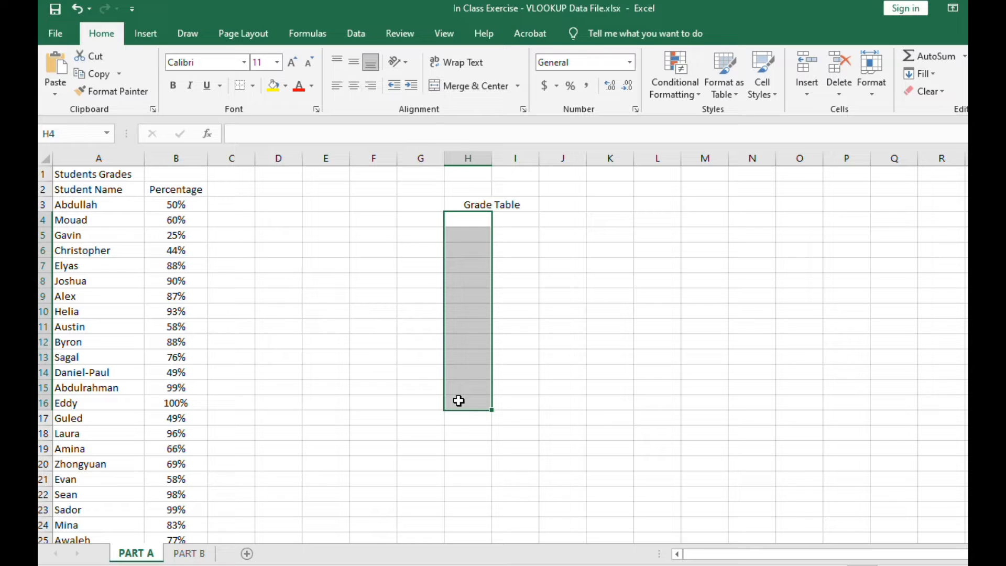
left_click(575, 92)
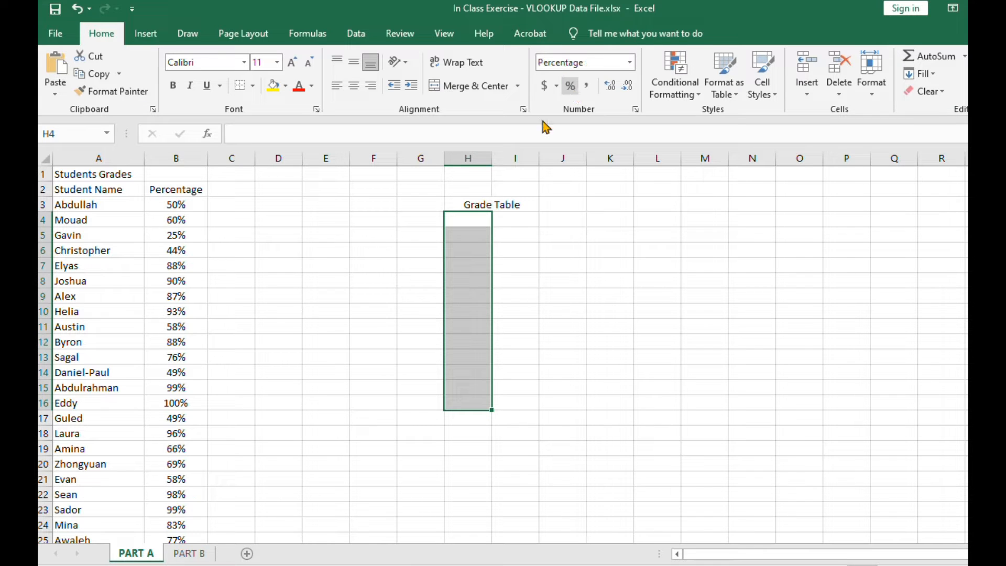
- Enter the grade thresholds 0, 50, 53, 57, 60, 63, 67, 70, 73, 77, 80, 85 and 90% down H4:H16
left_click(467, 219)
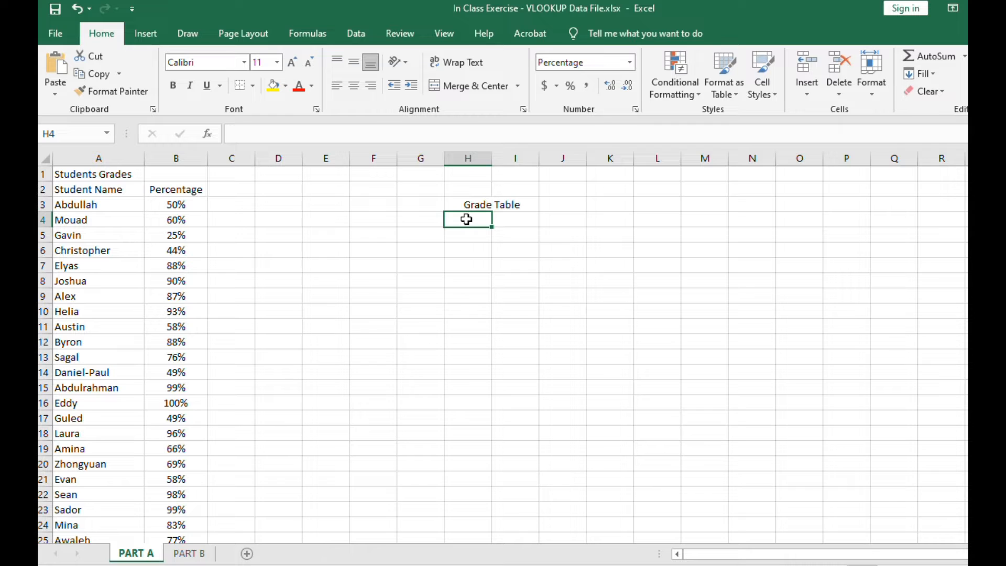
type("0")
key("Return")
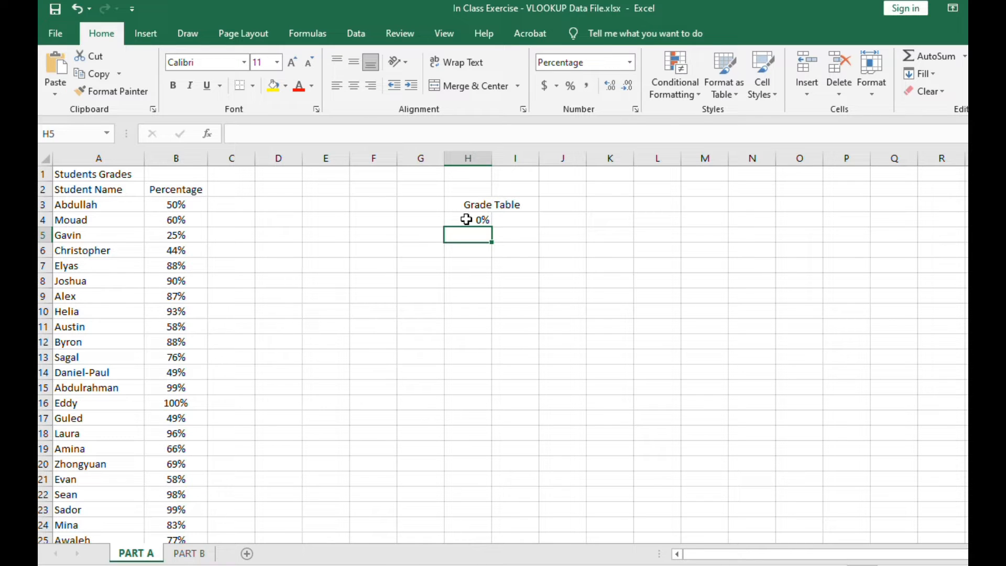
type("50")
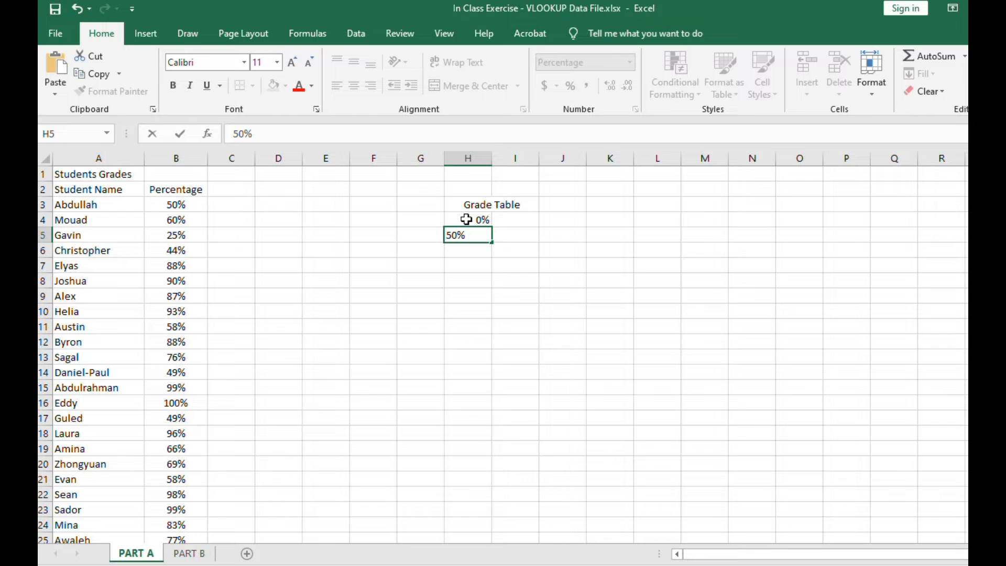
key("Return")
type("53")
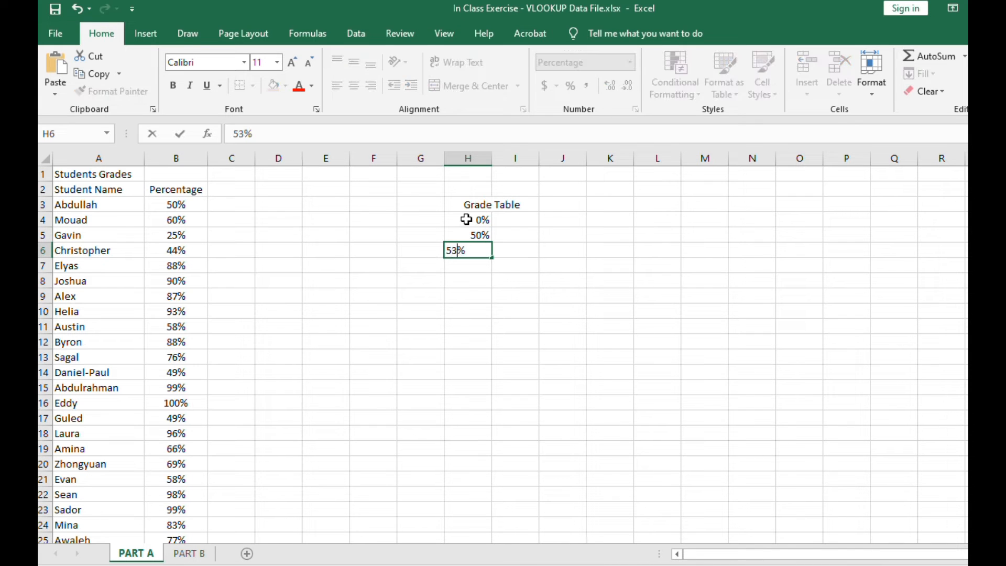
key("Return")
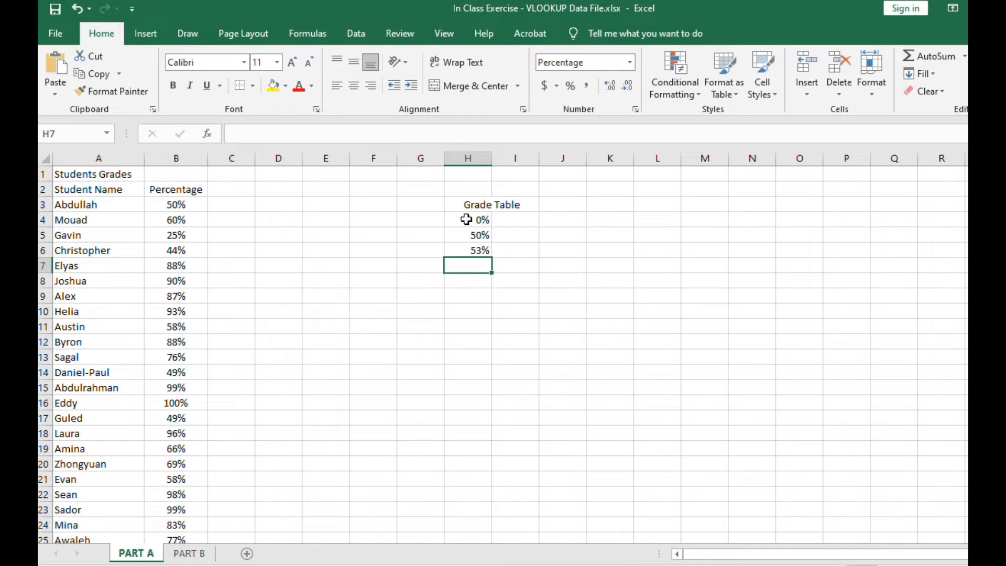
type("57")
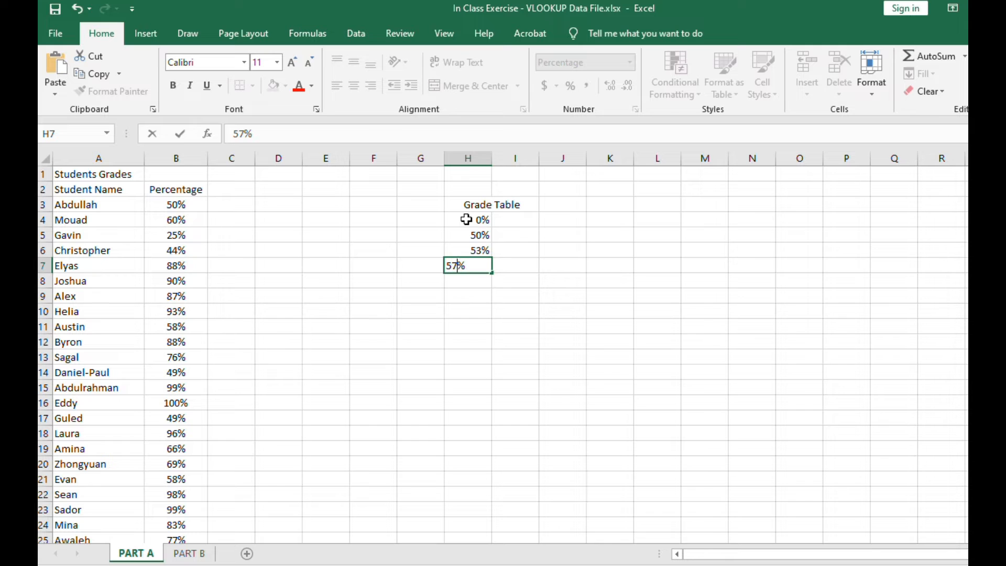
key("Return")
type("60")
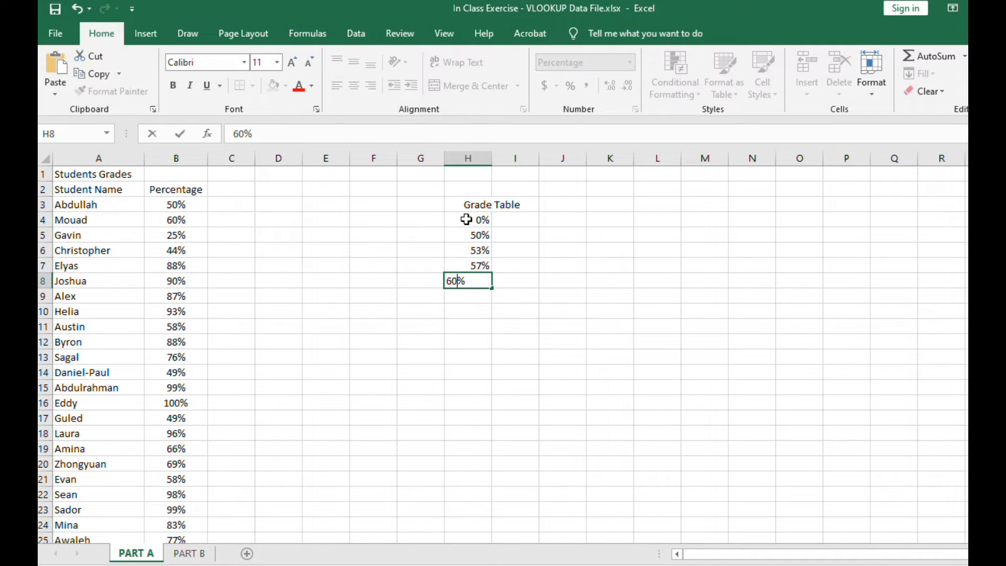
key("Return")
type("63")
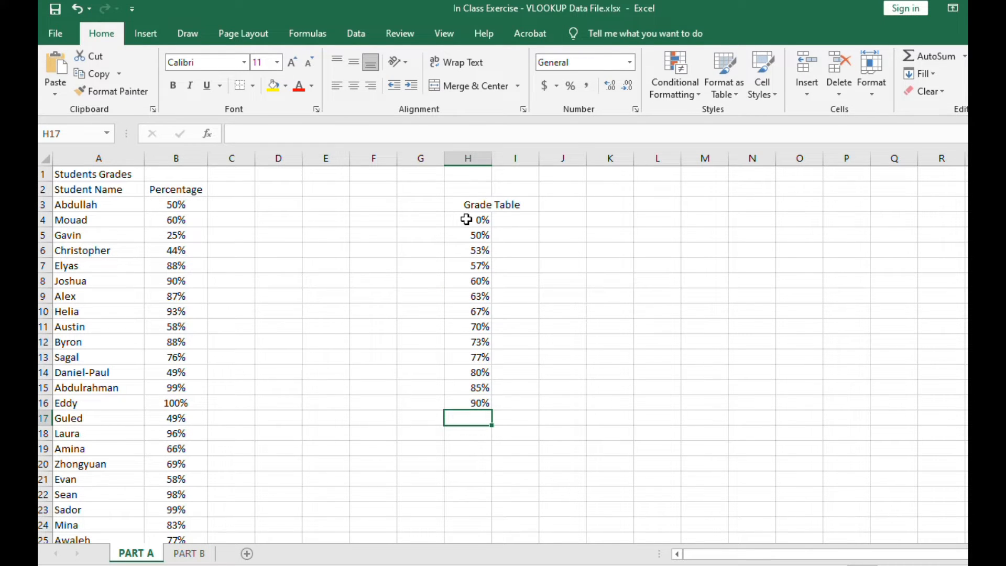
- Enter the letter grades F, D-, D- and D+ in I4:I7 beside the 0% to 57% thresholds
key("Right")
key("Up")
key("Up")
key("Up")
key("Up")
key("Up")
key("Up")
key("Up")
key("Up")
key("Up")
key("Up")
key("Up")
key("Up")
key("Up")
key("Up")
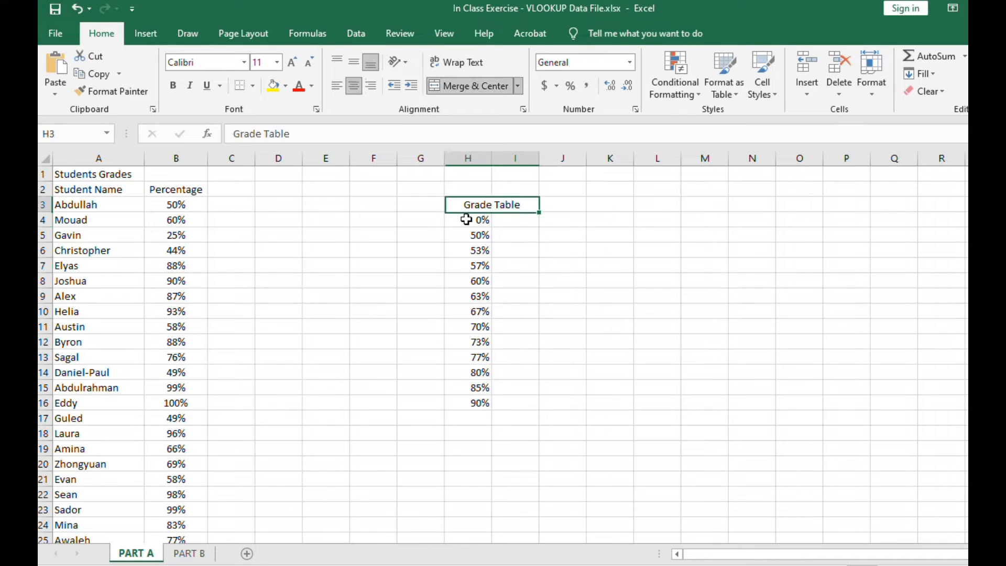
key("Down")
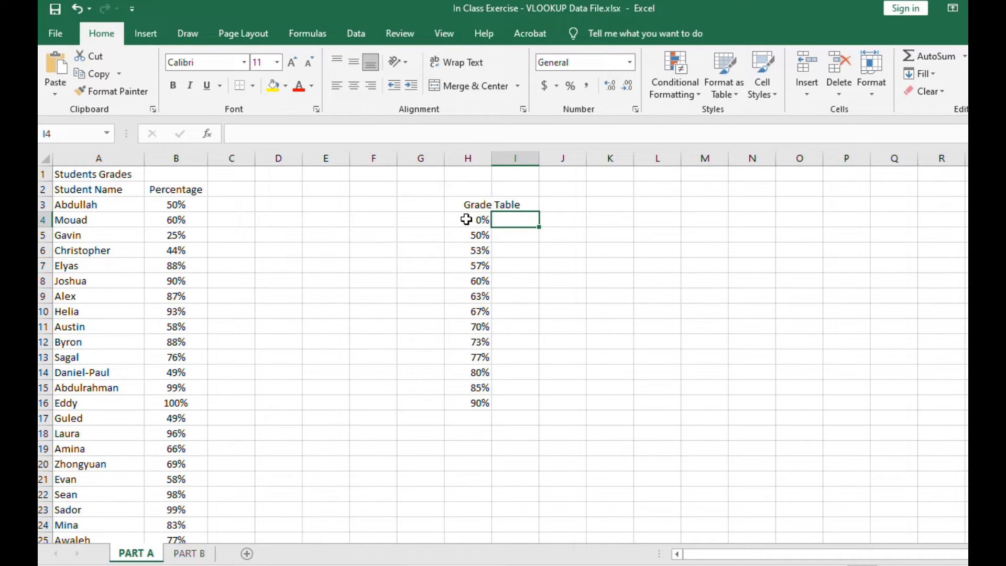
type("F")
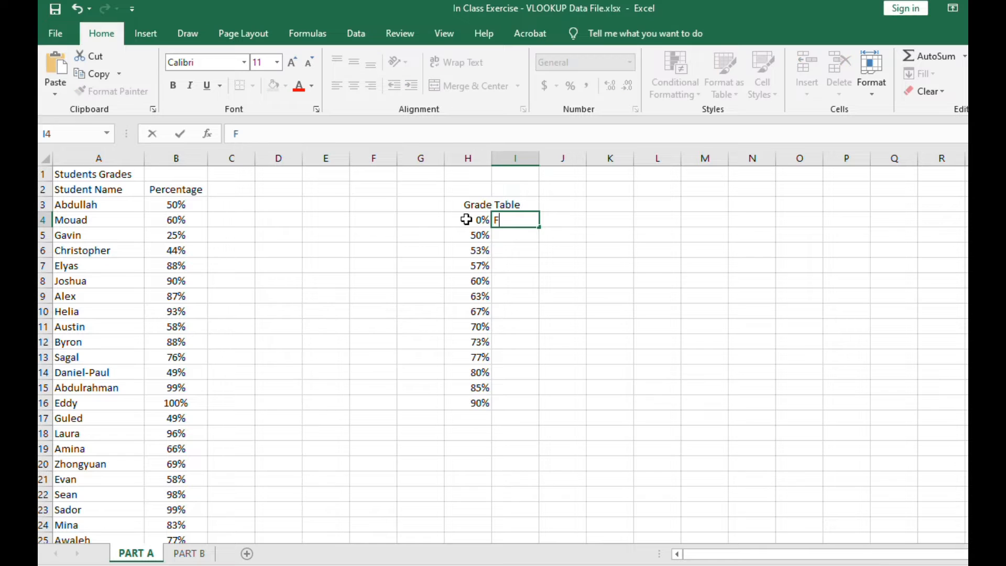
key("Return")
type("D-")
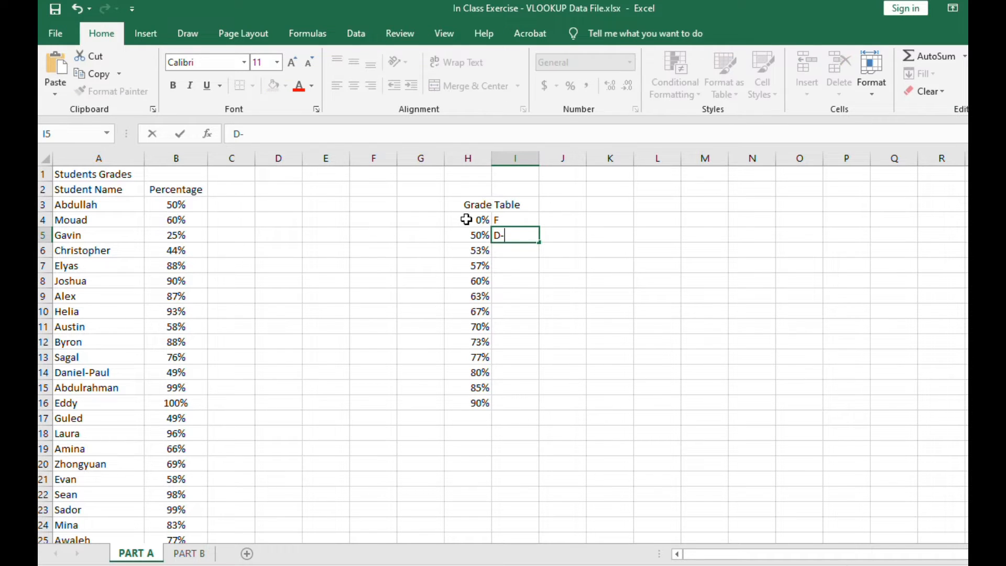
key("Return")
type("D-")
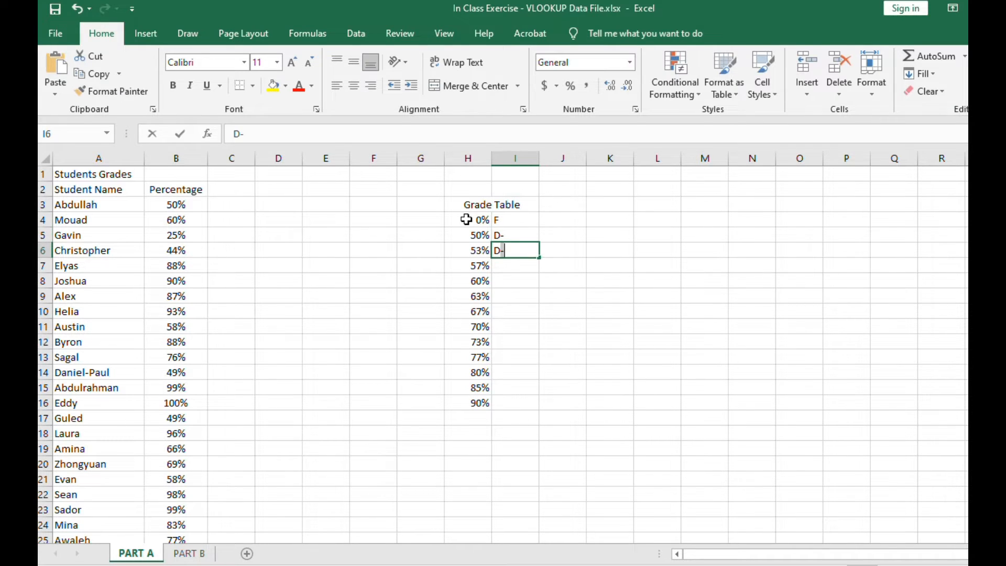
key("Return")
type("D+")
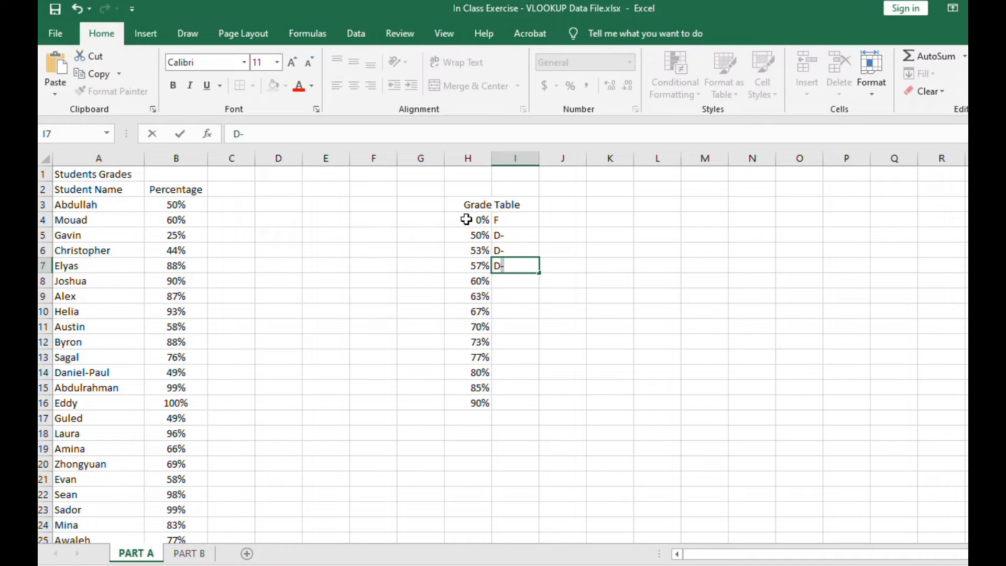
key("Return")
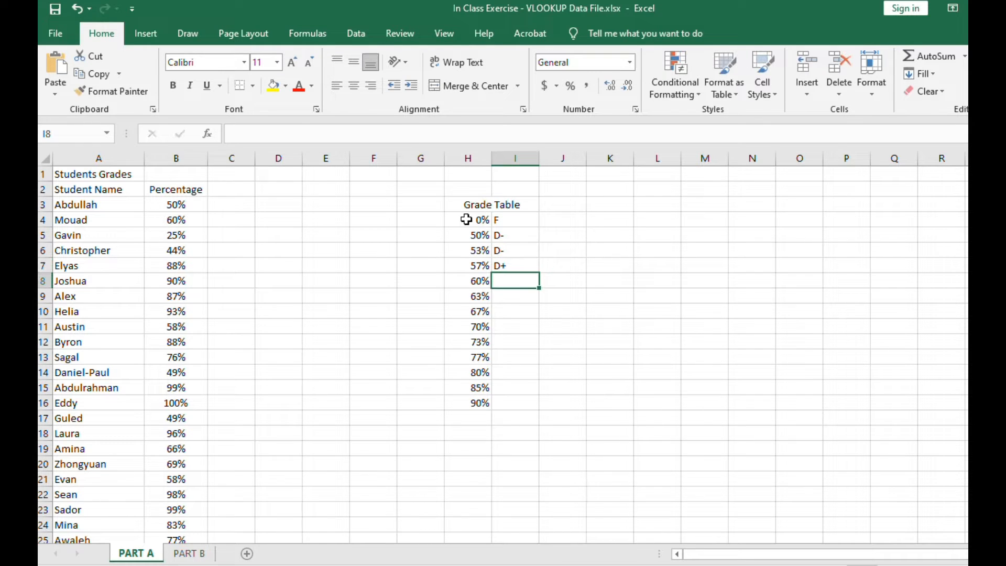
- Enter the letter grade C- in both I8 and I9, beside the 60% and 63% thresholds
type("C-")
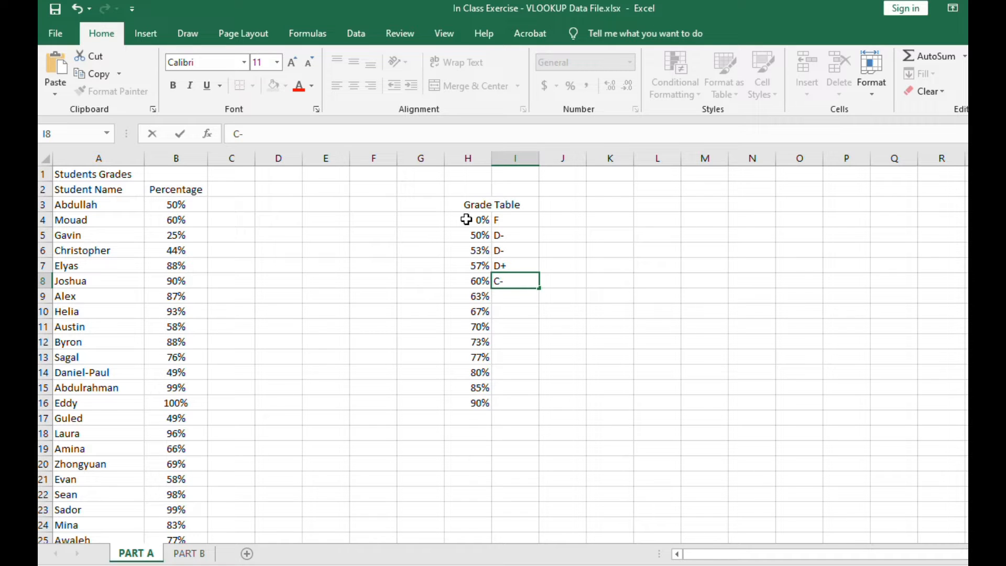
key("Return")
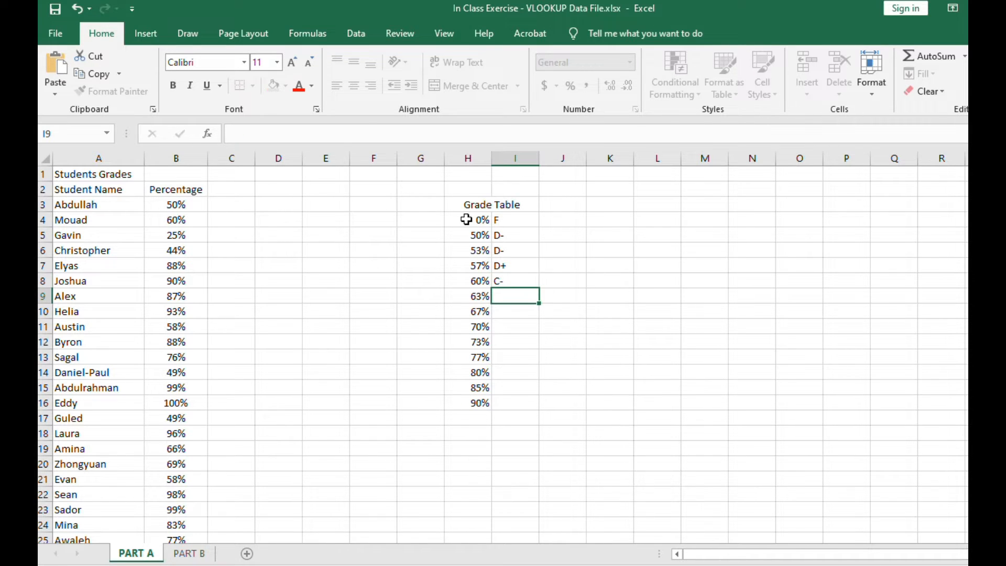
type("c-")
key("BackSpace")
key("BackSpace")
type("C-")
key("ctrl+Return")
key("Return")
- Correct the letter grade for the 53% threshold in I6 to D, and return to the 63% grade in I9
key("Up")
key("Up")
key("Up")
key("Up")
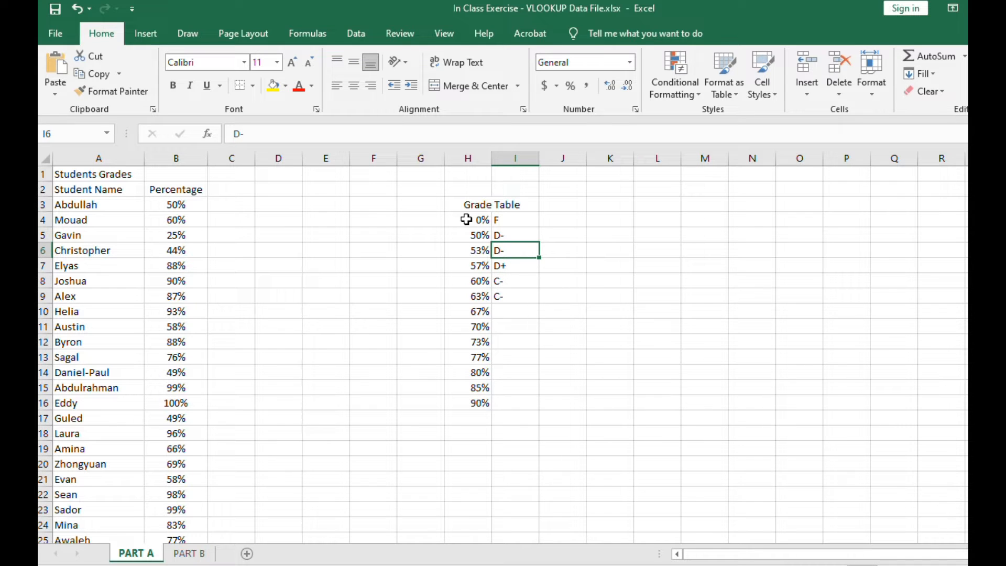
type("D")
key("Return")
key("Down")
key("Down")
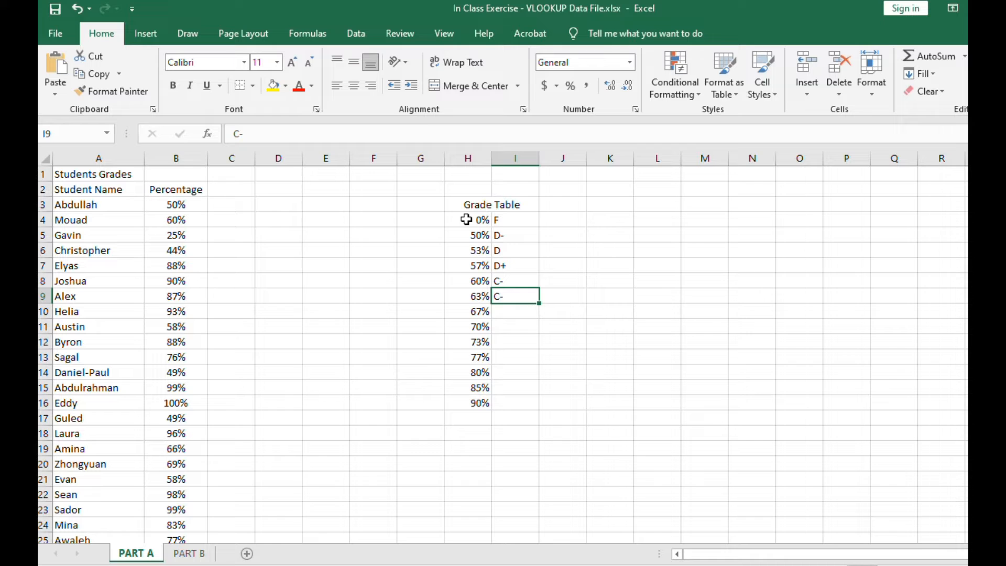
- Correct the letter grade for the 63% threshold in I9 to C and enter C+ in I10 for 67%
key("F2")
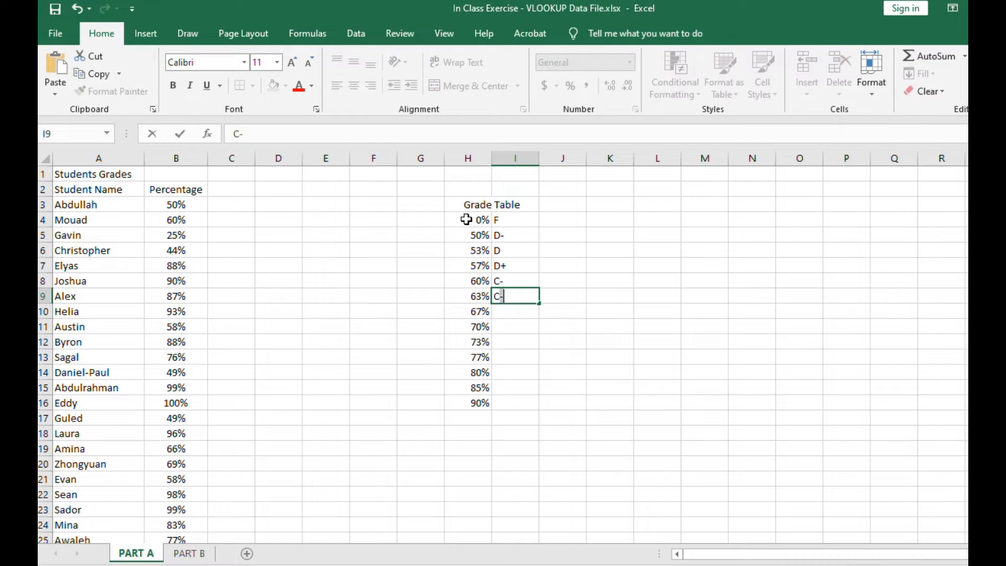
key("BackSpace")
key("Return")
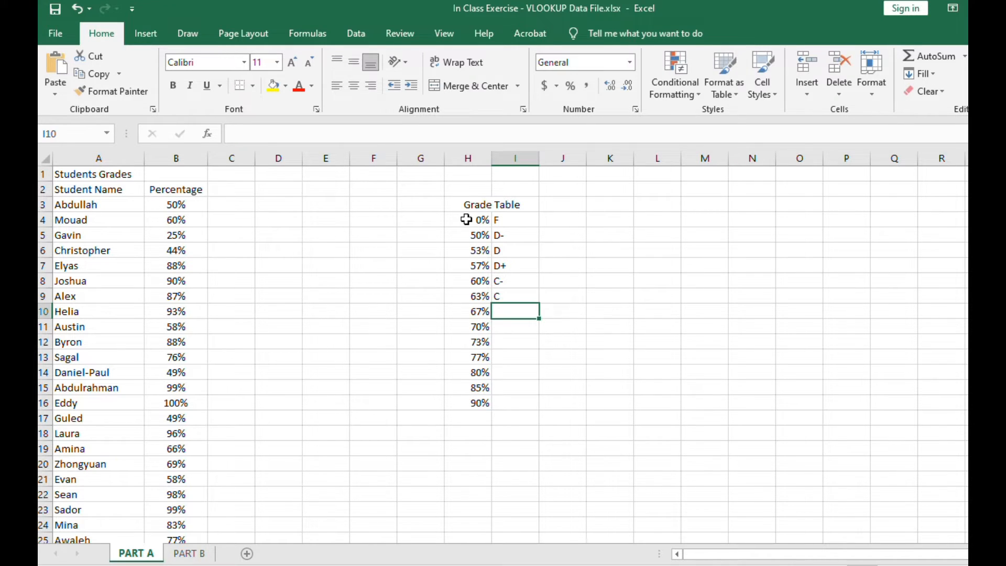
type("C+")
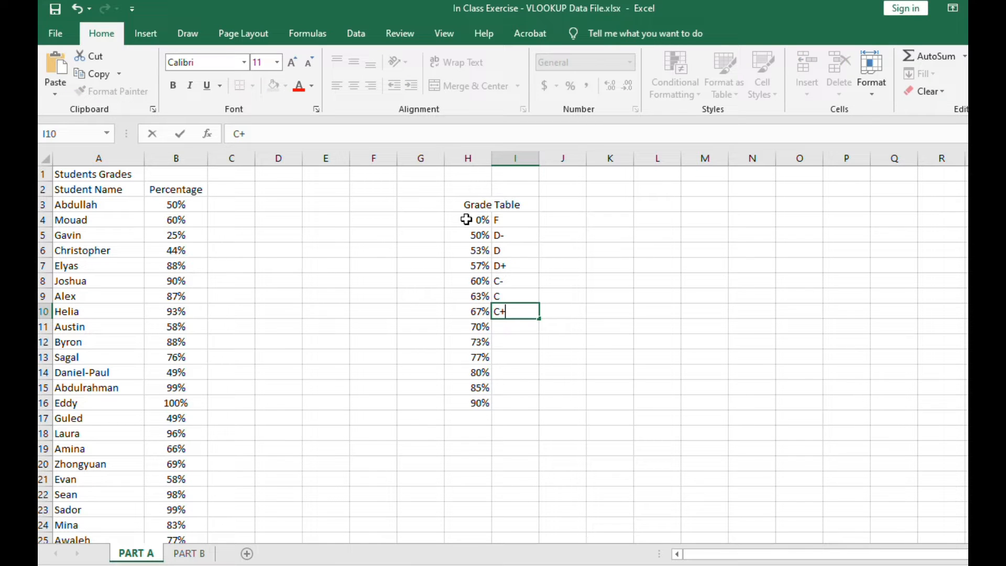
key("Return")
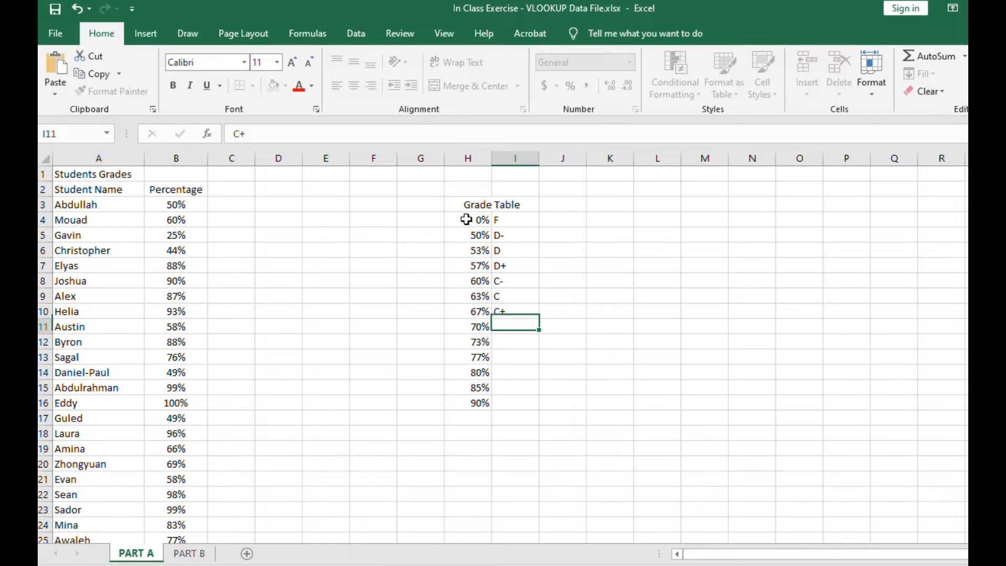
- Enter the letter grades B-, B and B+ in I11:I13 beside the 70%, 73% and 77% thresholds
type("B-")
key("Return")
type("B")
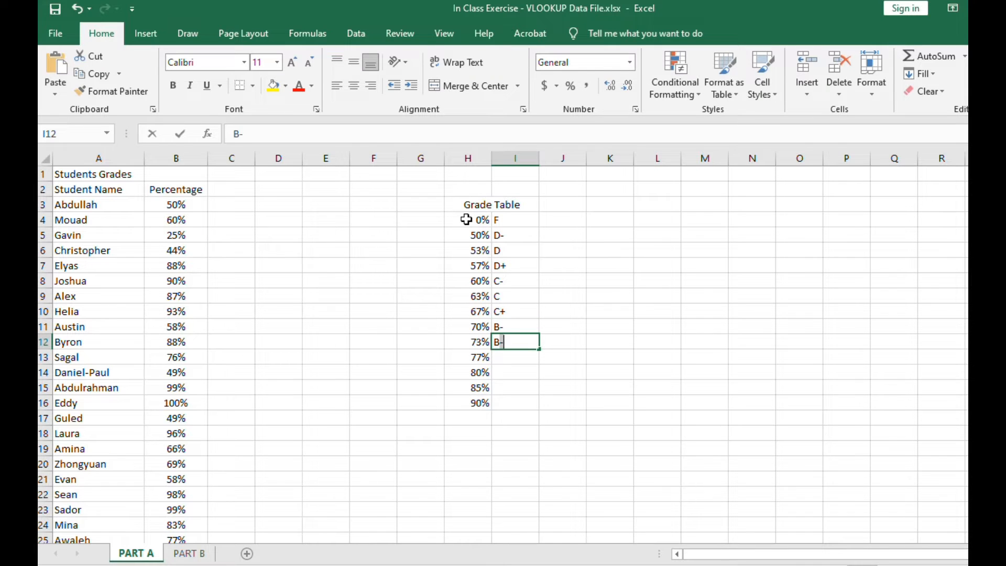
key("Delete")
key("Return")
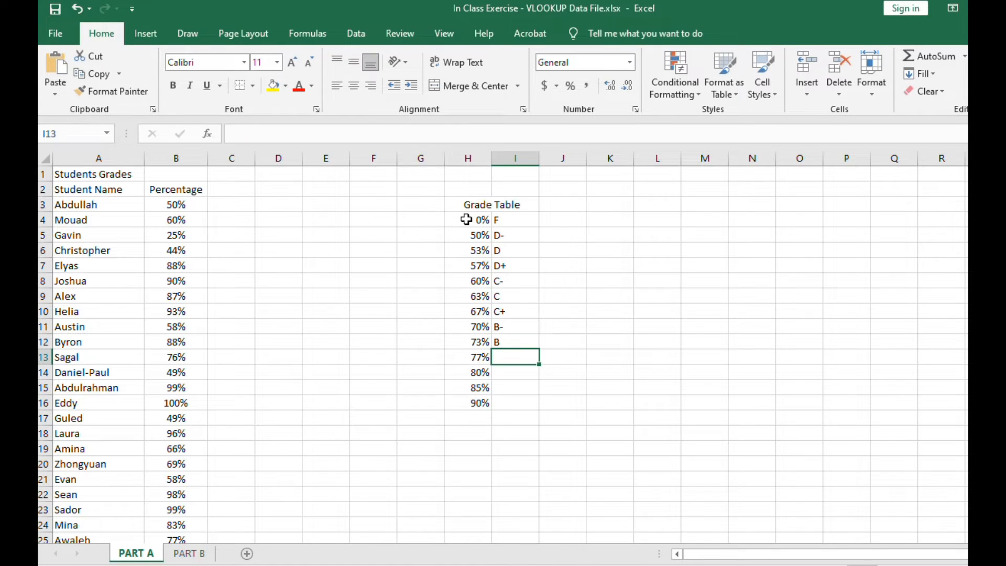
type("B")
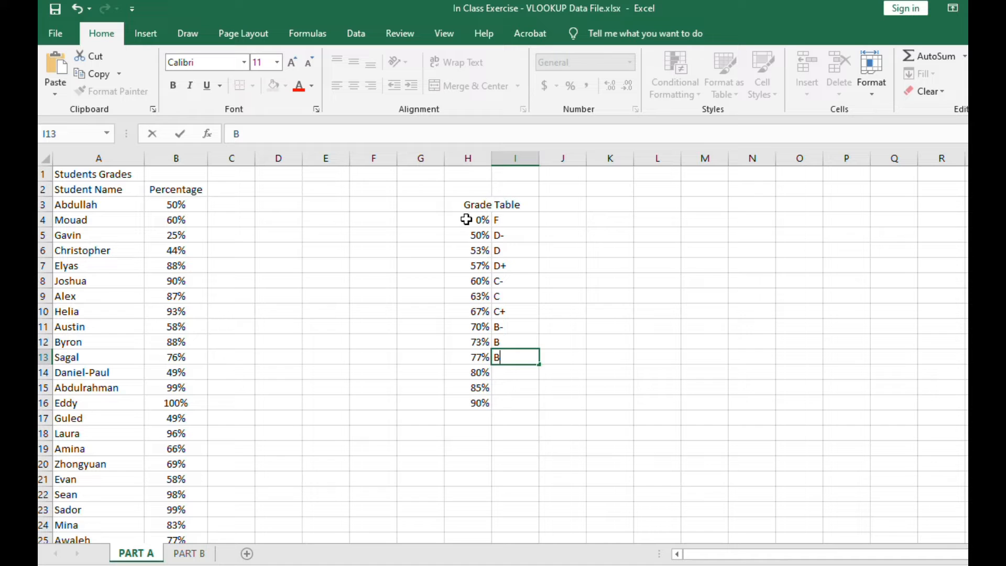
type("+")
key("Return")
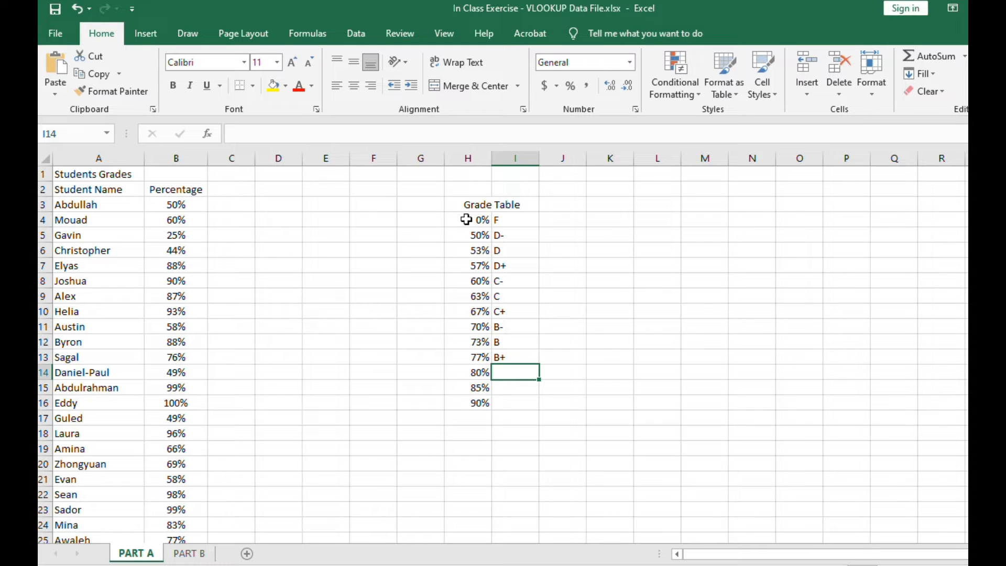
- Enter the letter grades A-, A and A+ in I14:I16 beside the 80%, 85% and 90% thresholds
type("A-")
key("Return")
type("A")
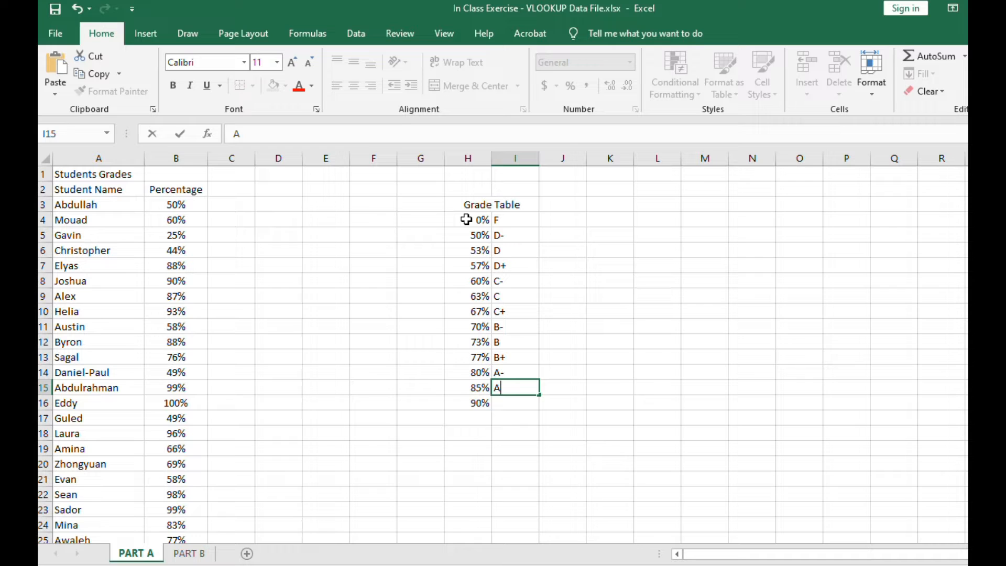
key("Return")
type("A+")
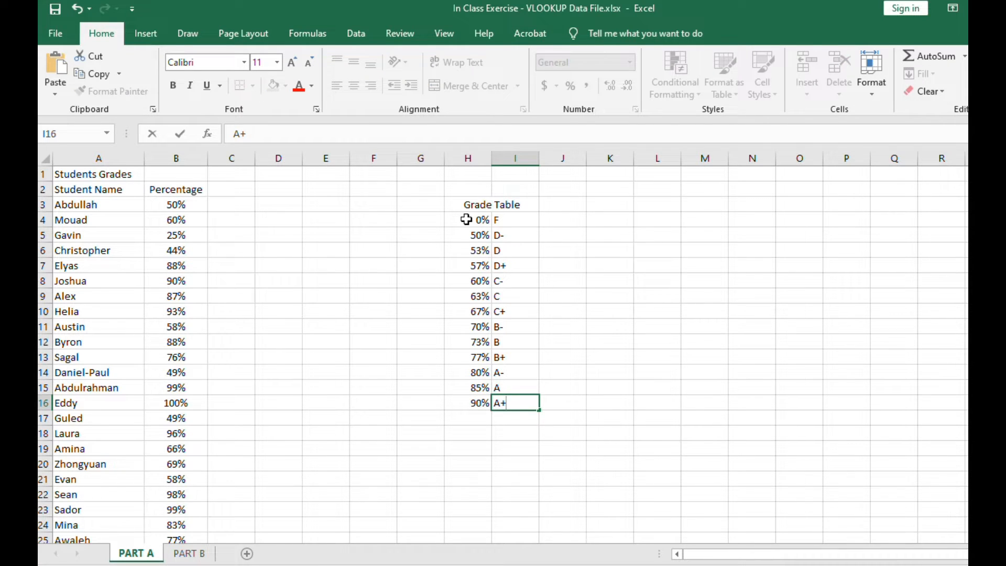
key("Return")
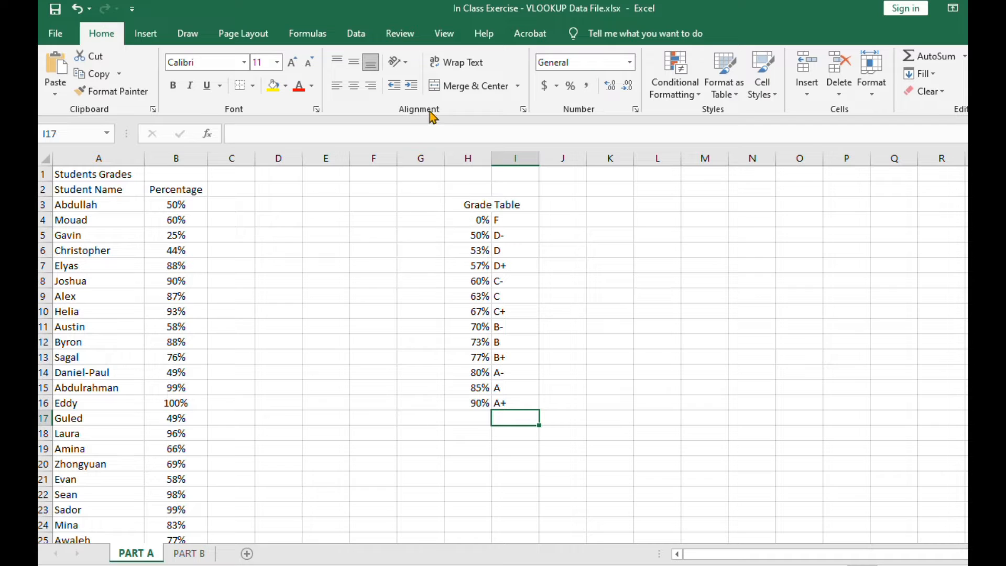
- Centre the thresholds and letter grades of the grade table in H4:I16 horizontally
left_click_drag(483, 220, 512, 402)
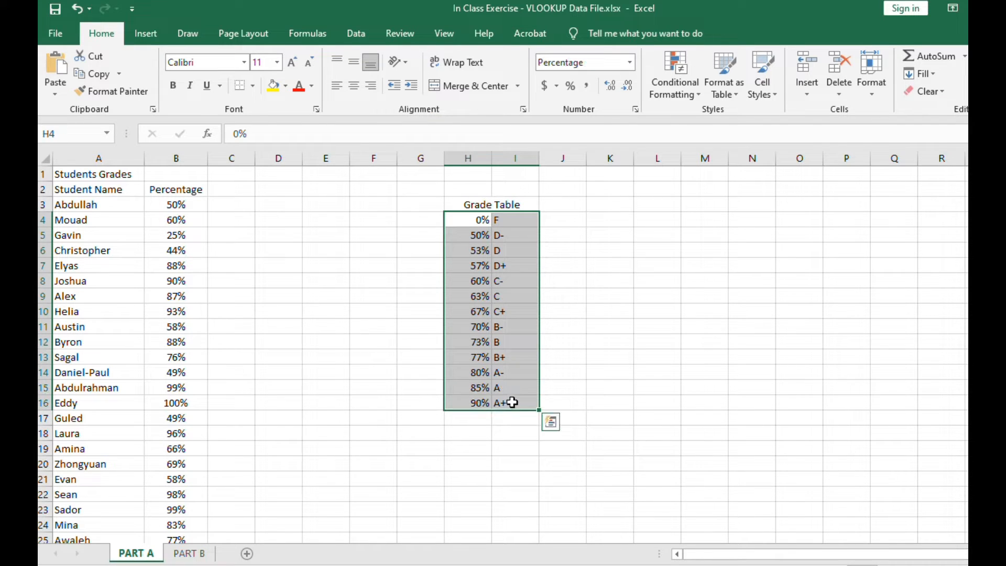
left_click(355, 85)
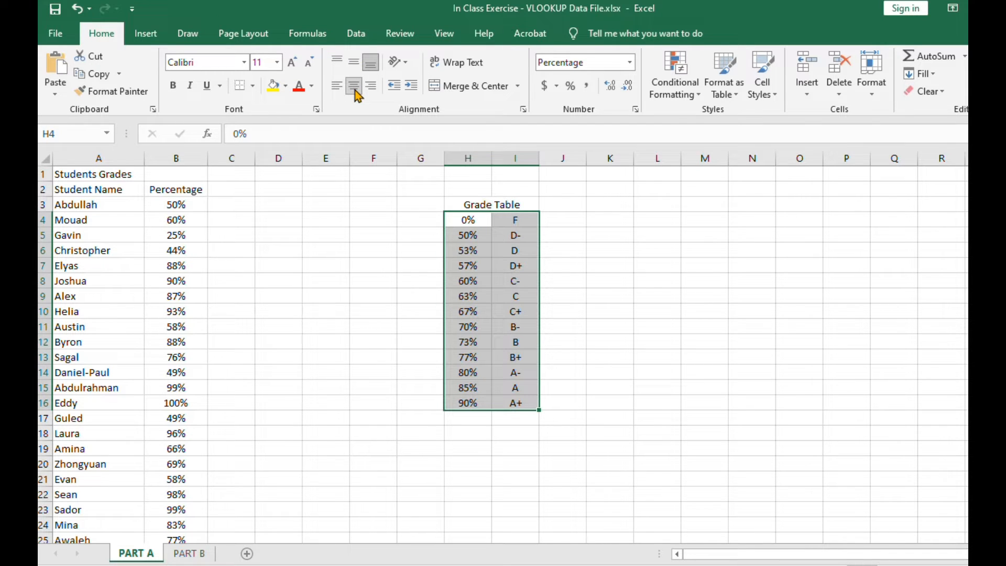
left_click(558, 223)
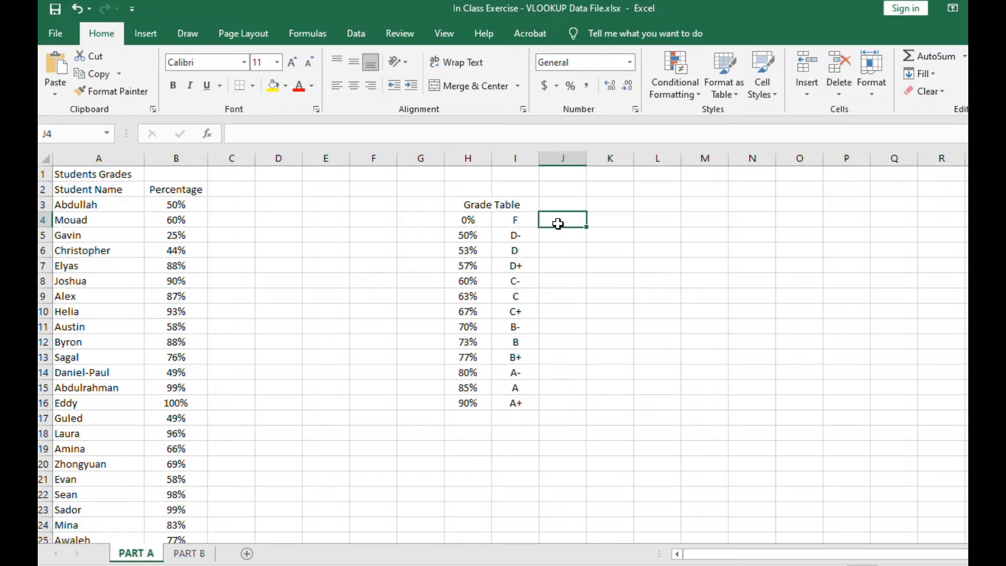
left_click(464, 235)
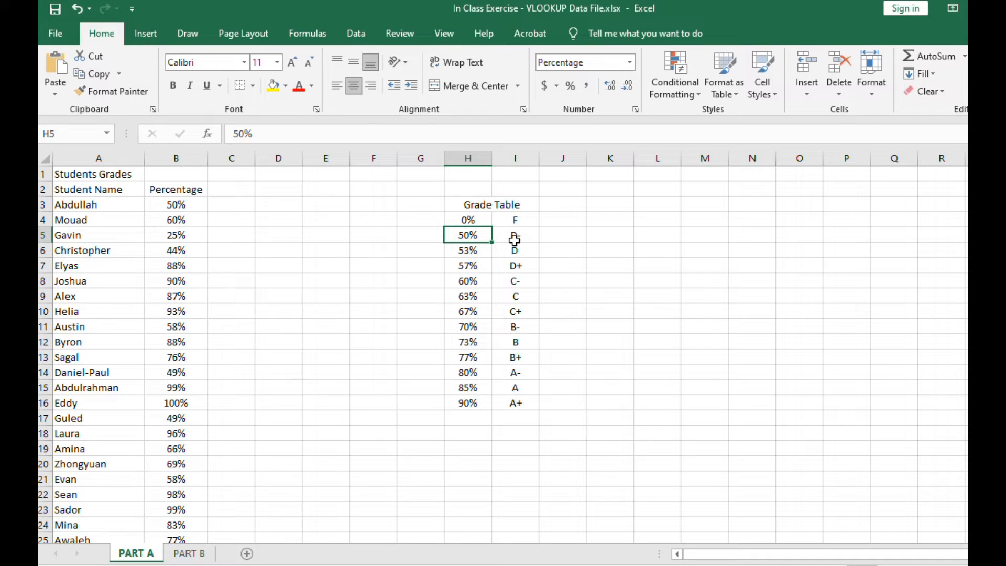
left_click(169, 204)
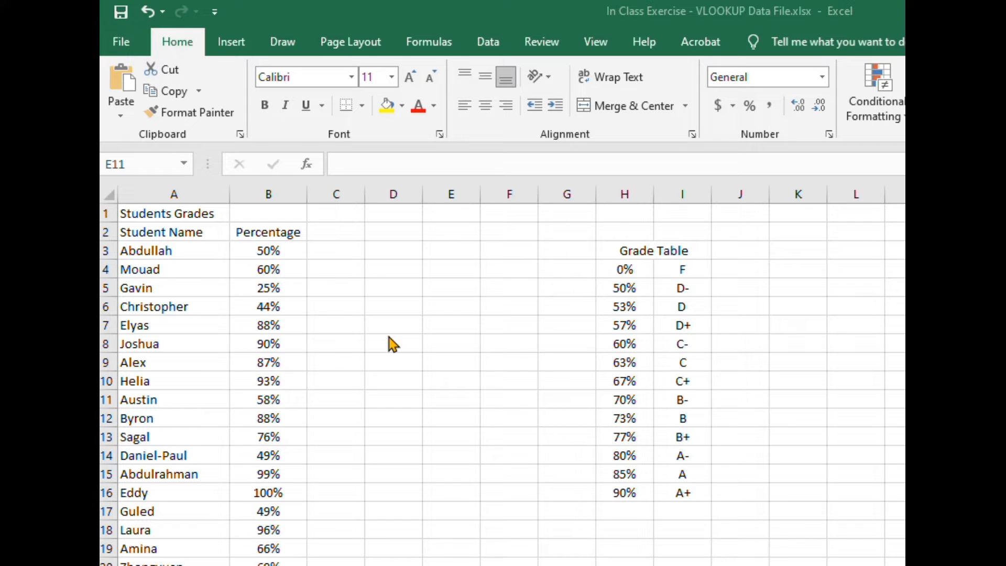
- Search the function library for vlookup and insert the VLOOKUP function in C3, beside the first student's percentage
left_click(330, 249)
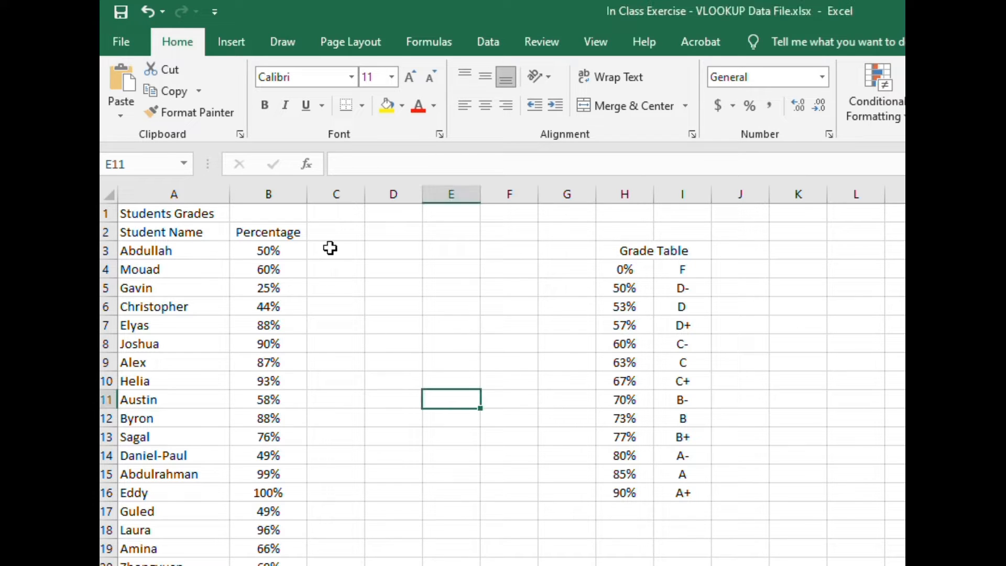
left_click(331, 251)
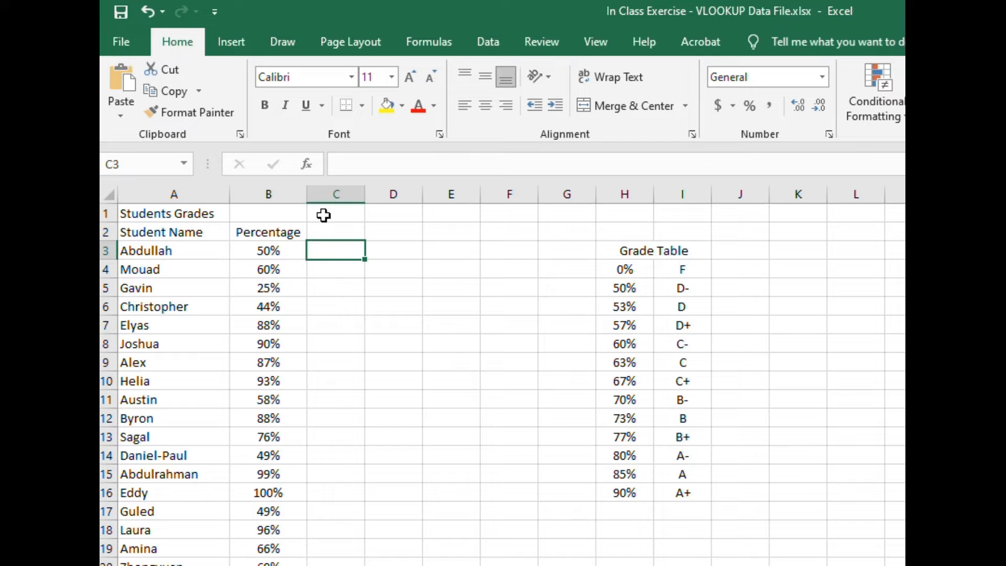
left_click(309, 169)
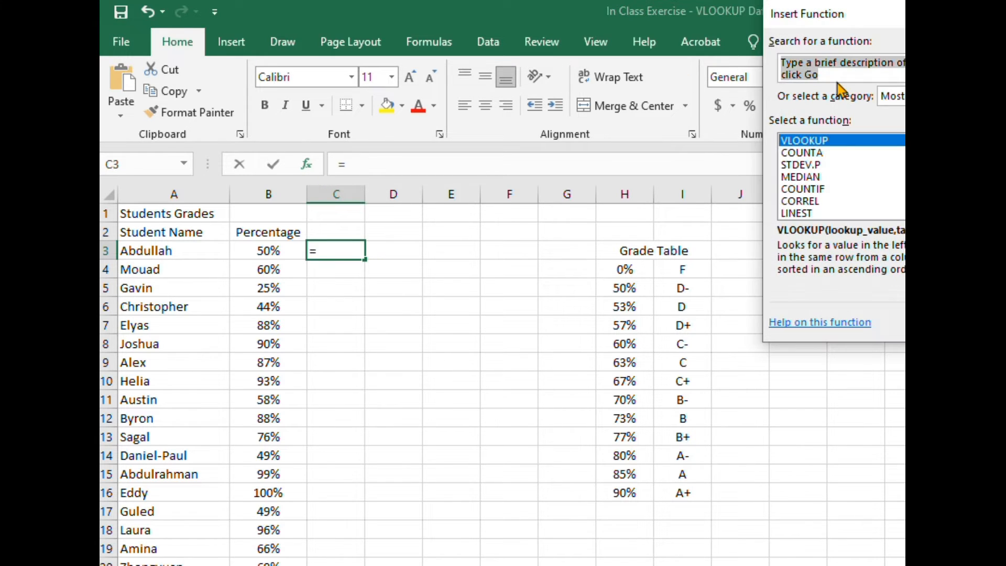
left_click_drag(875, 18, 560, 58)
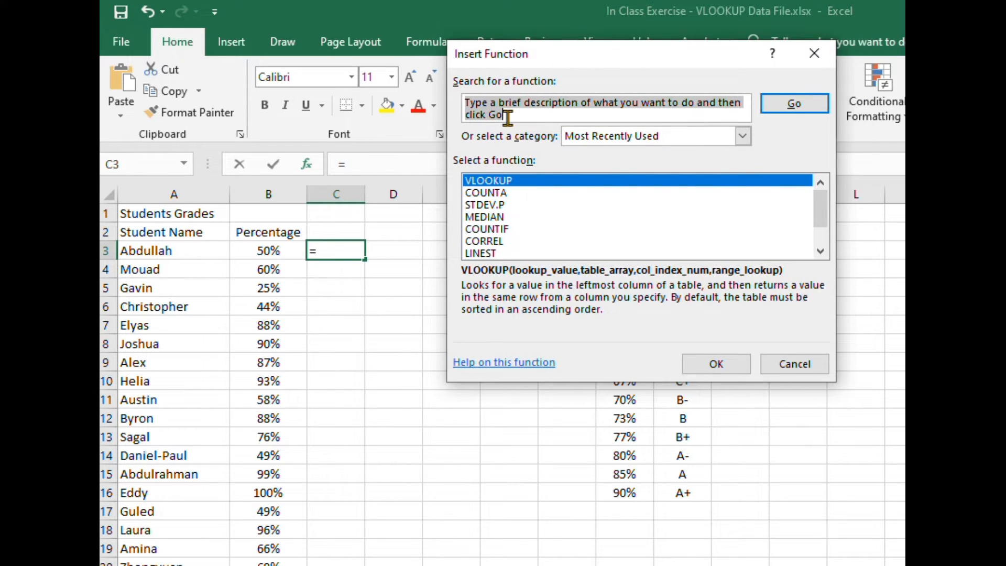
type("vlo")
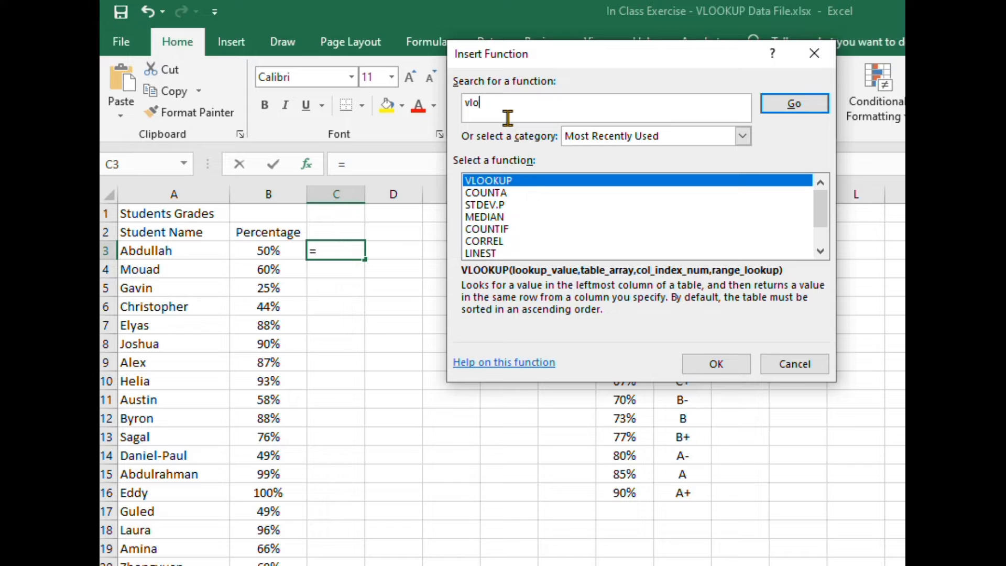
type("okup")
left_click(797, 115)
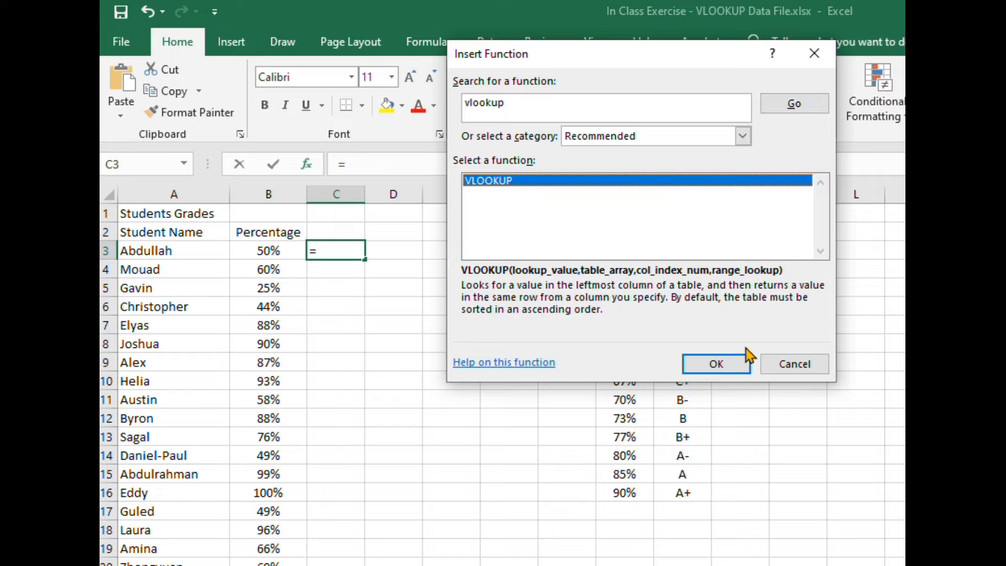
left_click(732, 364)
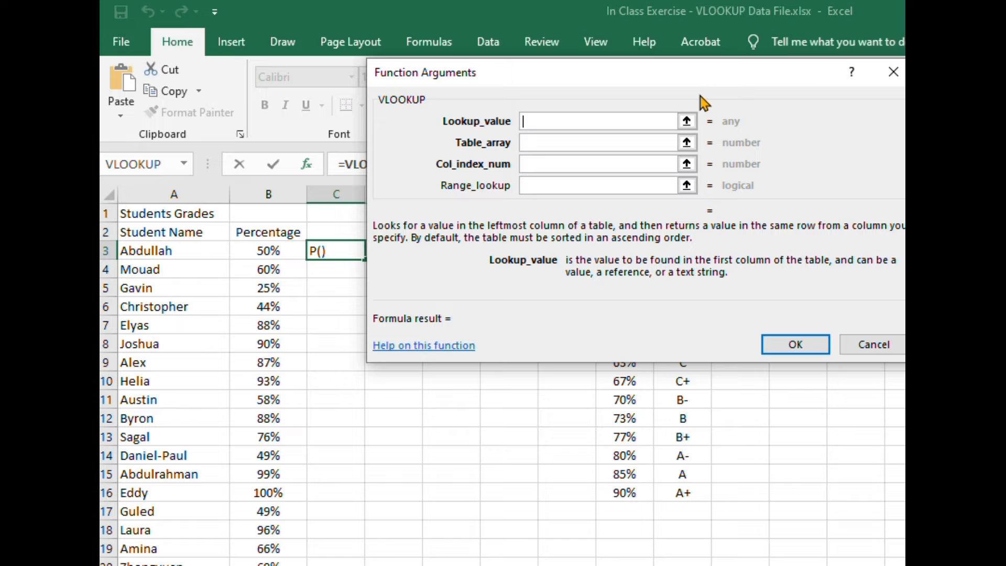
- Set VLOOKUP's lookup value to B3 and its table array to the absolute range $H$4:$I$16
left_click(266, 254)
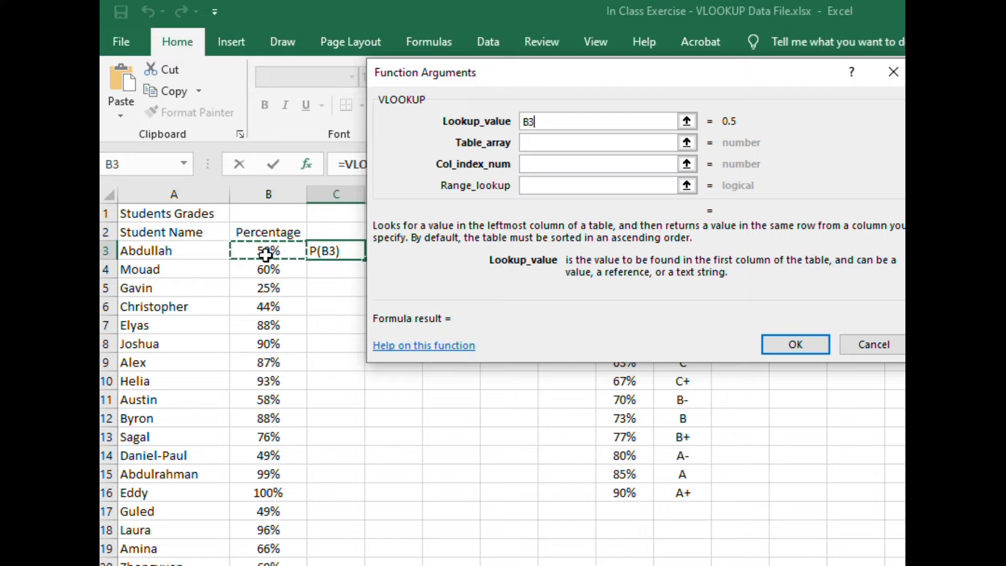
left_click(684, 144)
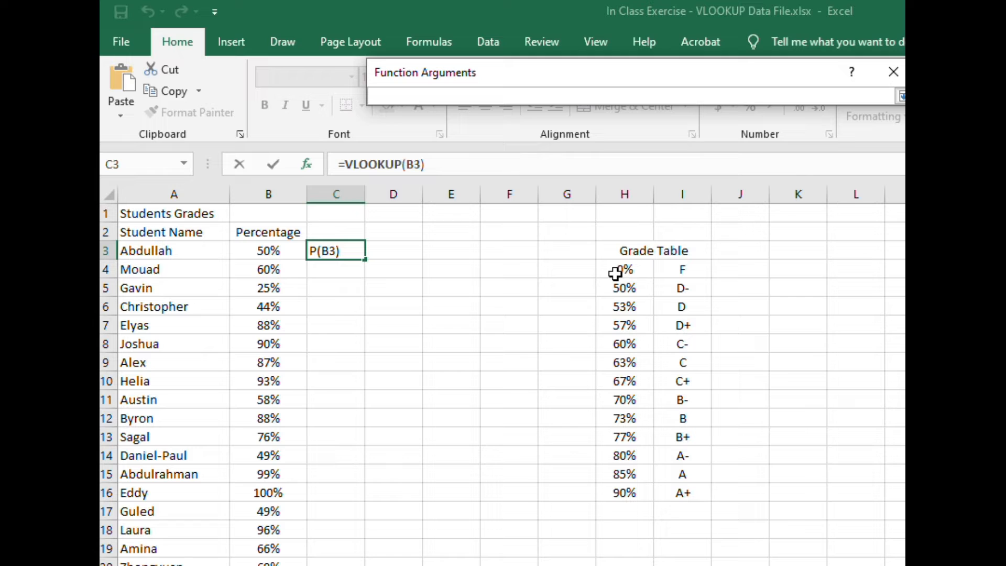
left_click_drag(614, 268, 686, 497)
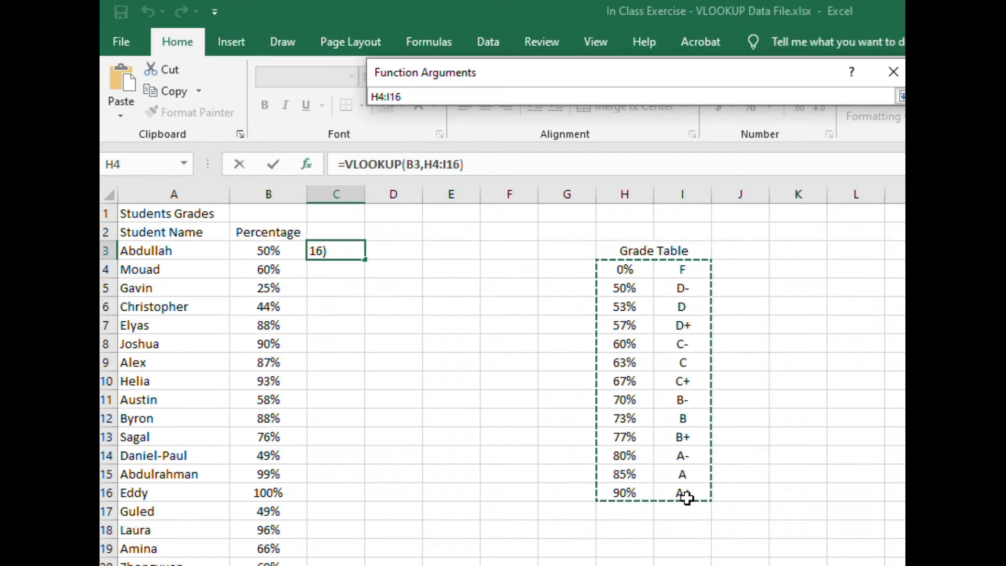
left_click(893, 73)
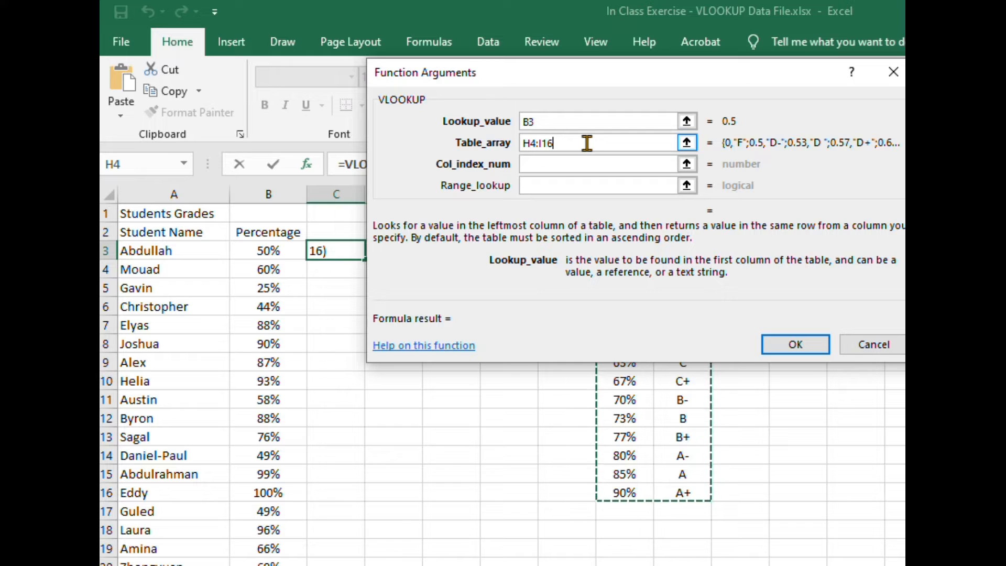
key("F4")
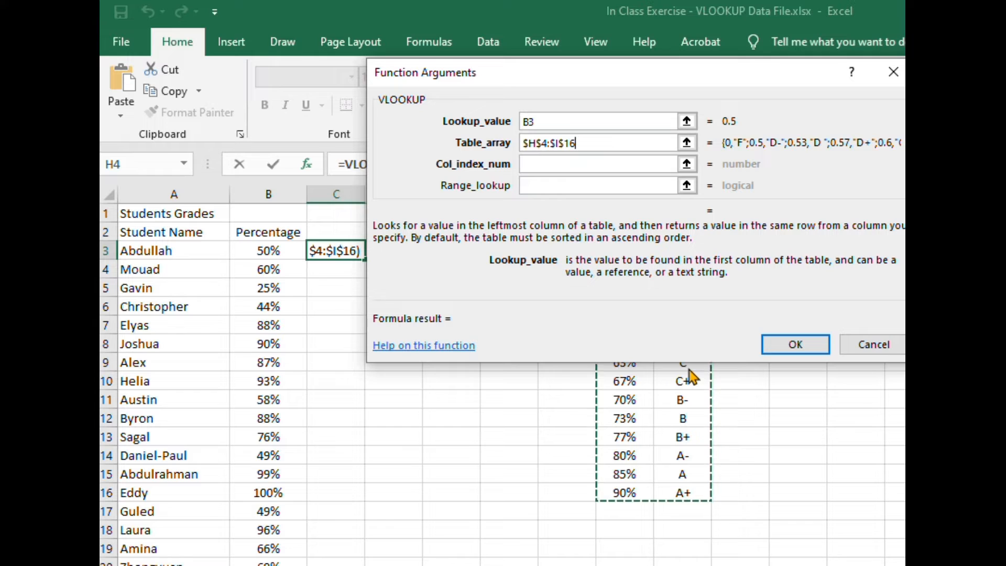
- Set VLOOKUP's column index number to 2 and complete the formula in C3 without a range lookup argument
left_click(567, 168)
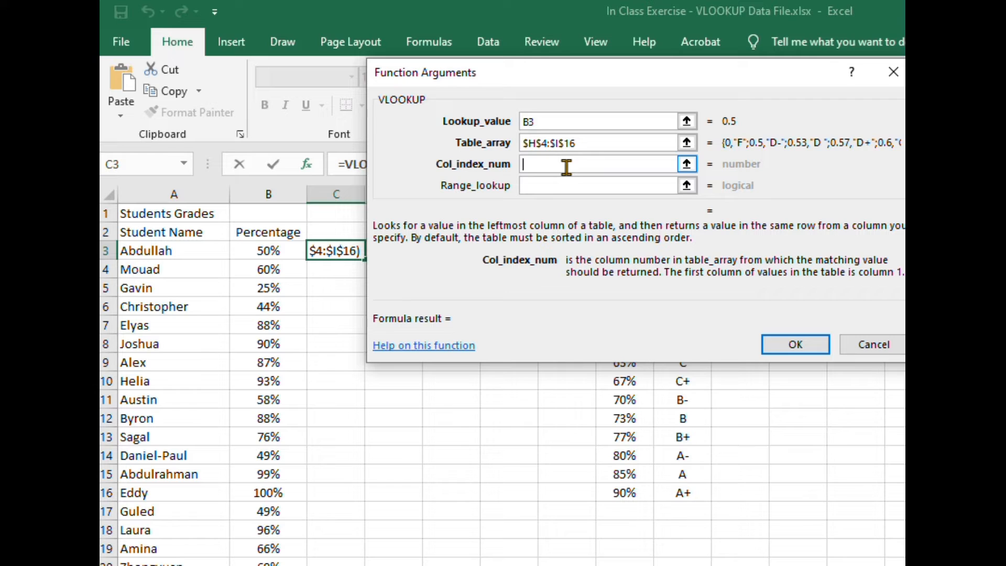
type("2")
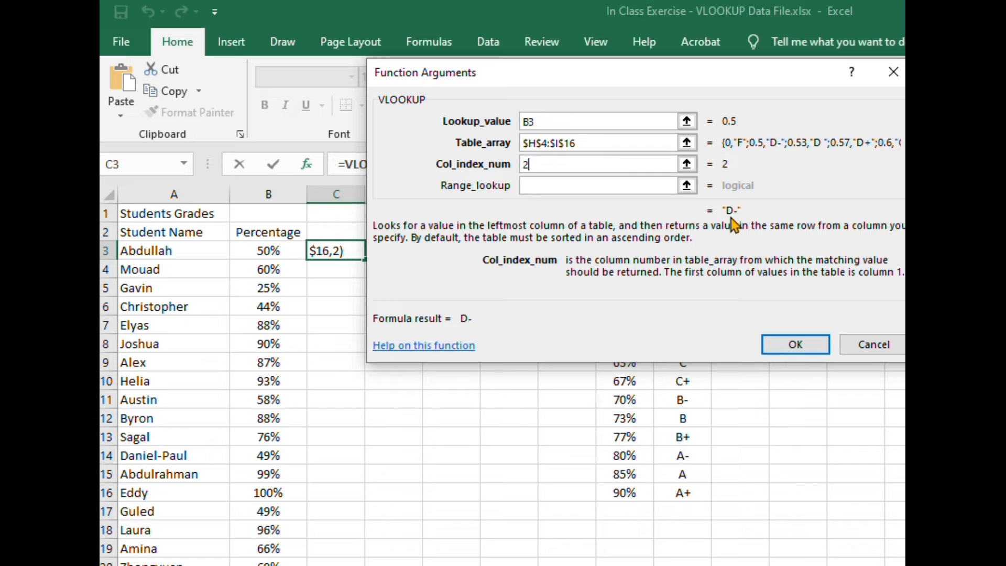
left_click(784, 347)
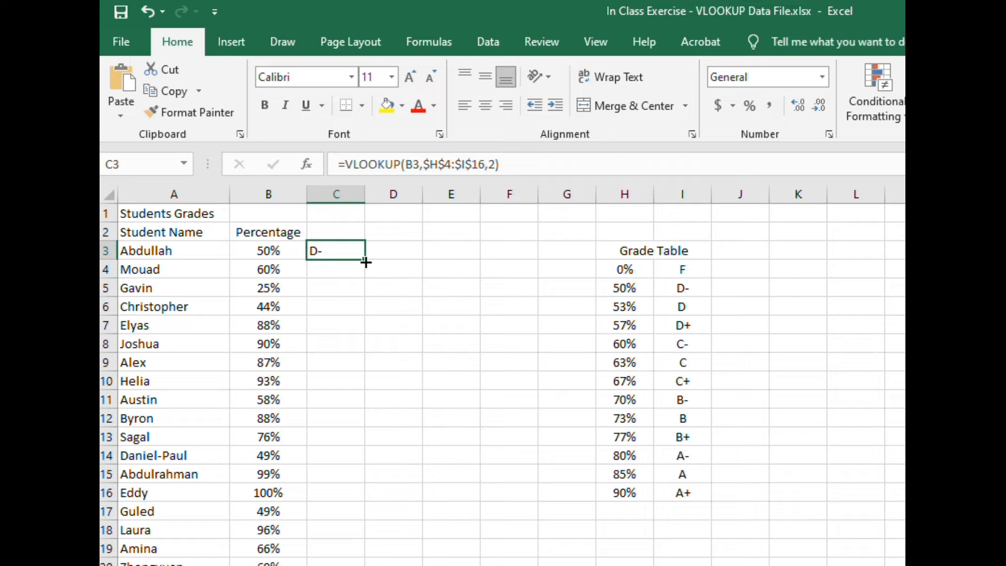
- Fill the VLOOKUP formula from C3 down the student list in column C and centre the letter grades
left_click_drag(363, 260, 365, 565)
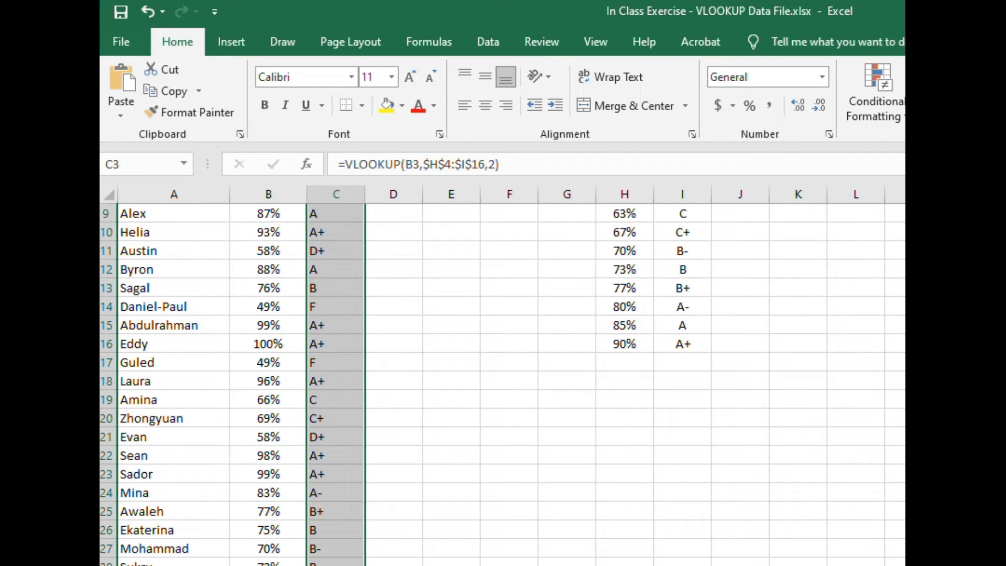
scroll(502, 384, "up", 2)
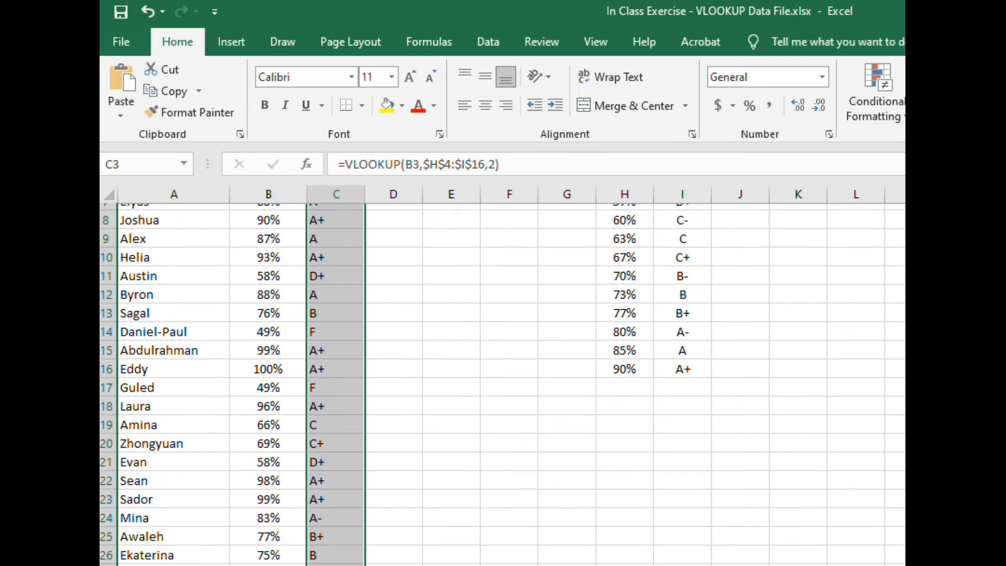
scroll(502, 384, "up", 1)
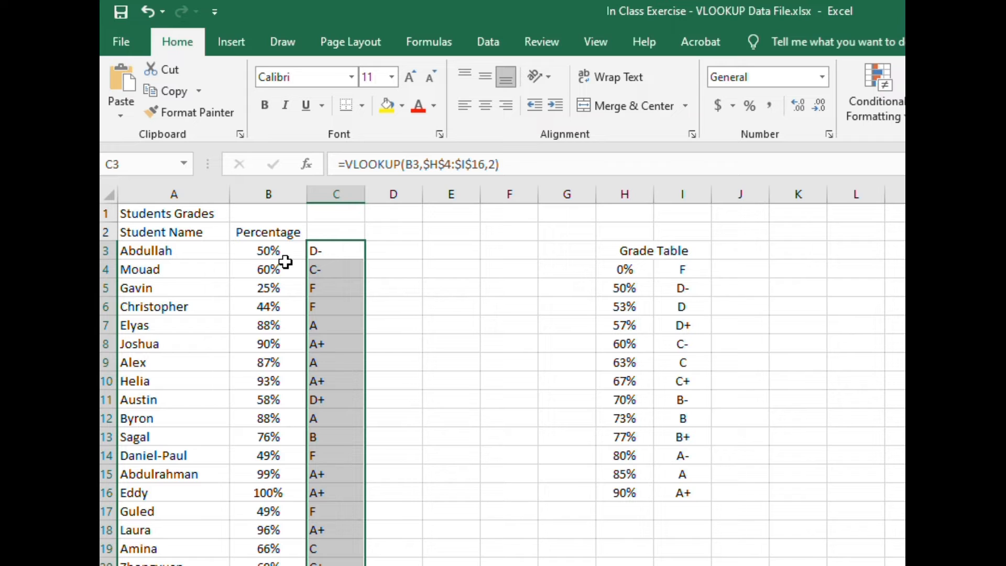
left_click(485, 111)
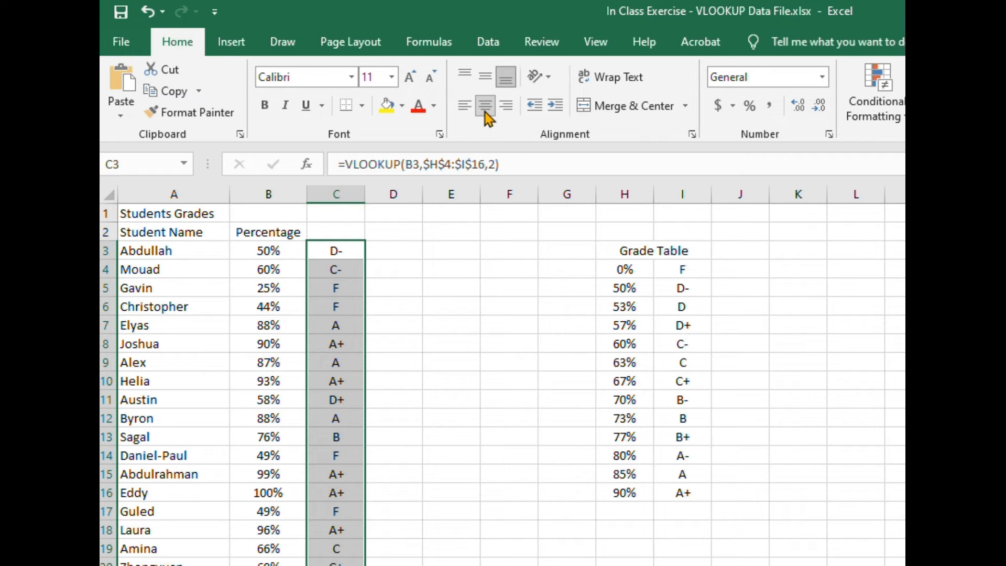
- Enter the header Letter Grade in C2 and widen column C to fit it
left_click(341, 232)
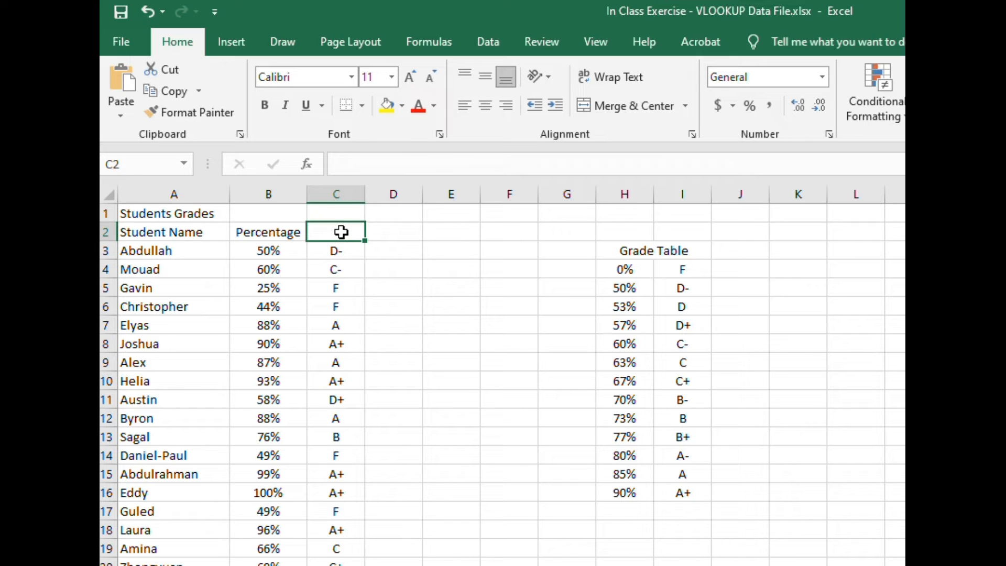
type("Letter Grade")
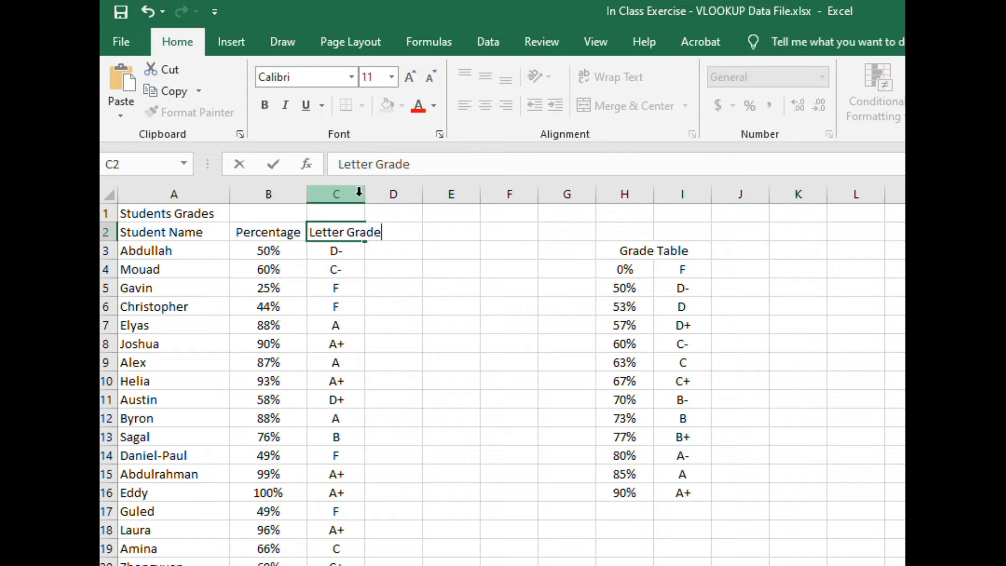
left_click(358, 192)
left_click_drag(366, 195, 382, 198)
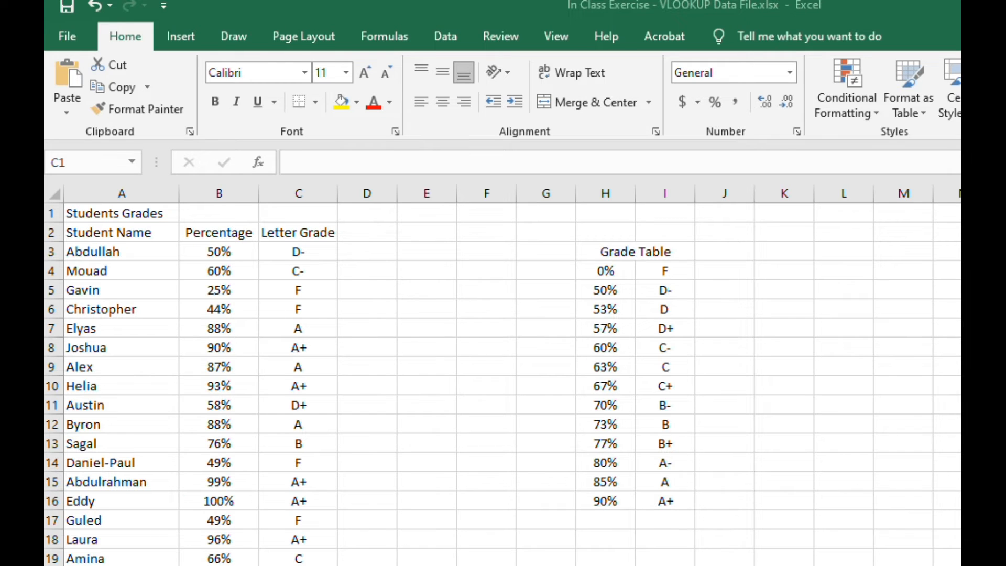
- Unhide columns H and I holding the grade table and narrow column J beside them
key("ctrl+space")
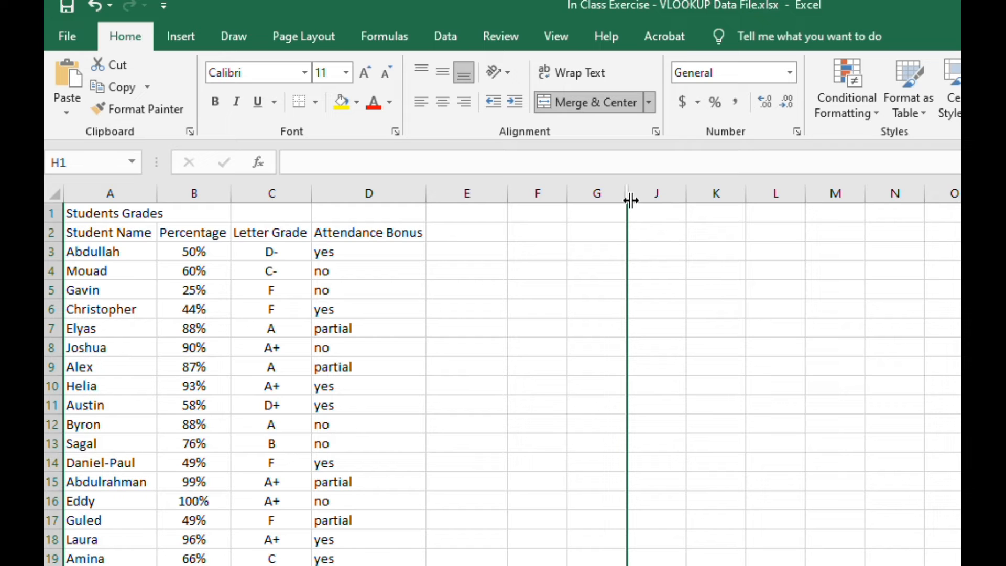
left_click(600, 193)
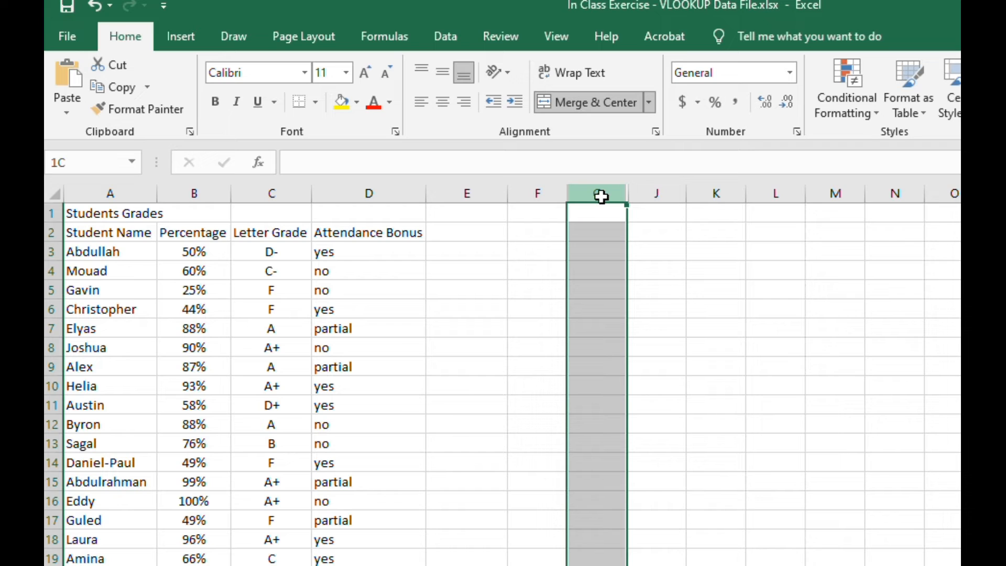
left_click_drag(601, 196, 641, 193)
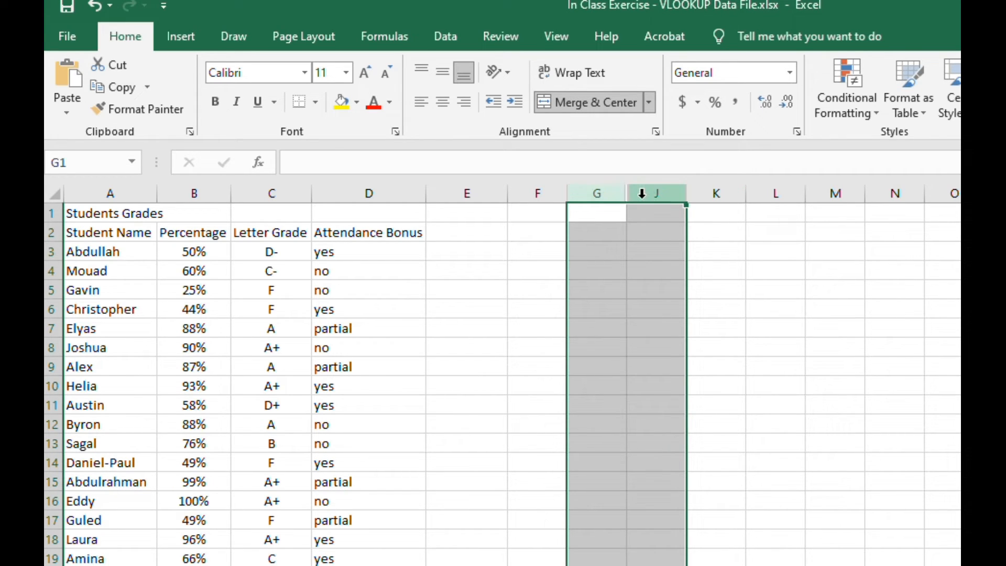
right_click(630, 260)
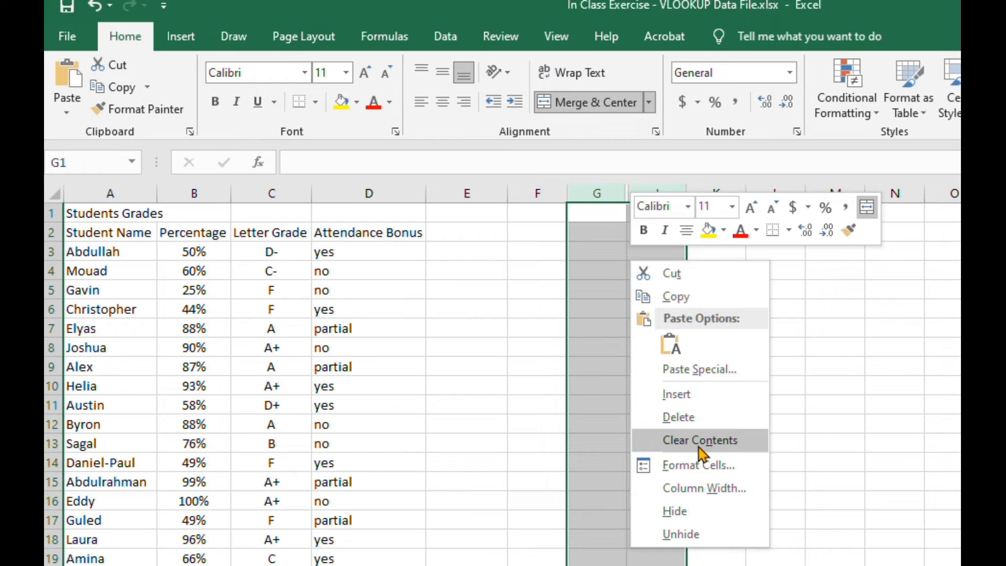
left_click(681, 534)
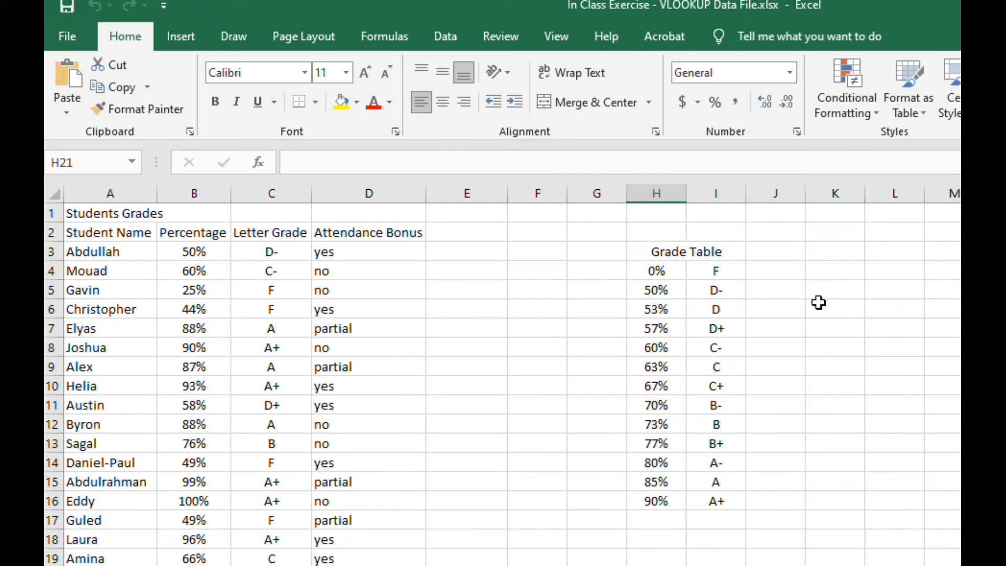
left_click_drag(808, 194, 780, 196)
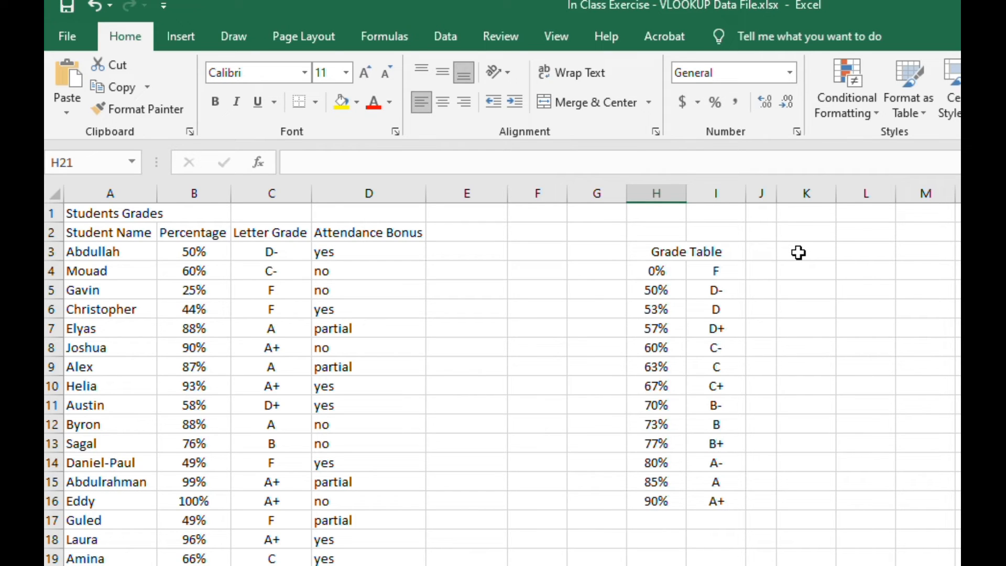
- Enter the title Attendance Table in K3 and merge and centre it across K3:L3
left_click(798, 253)
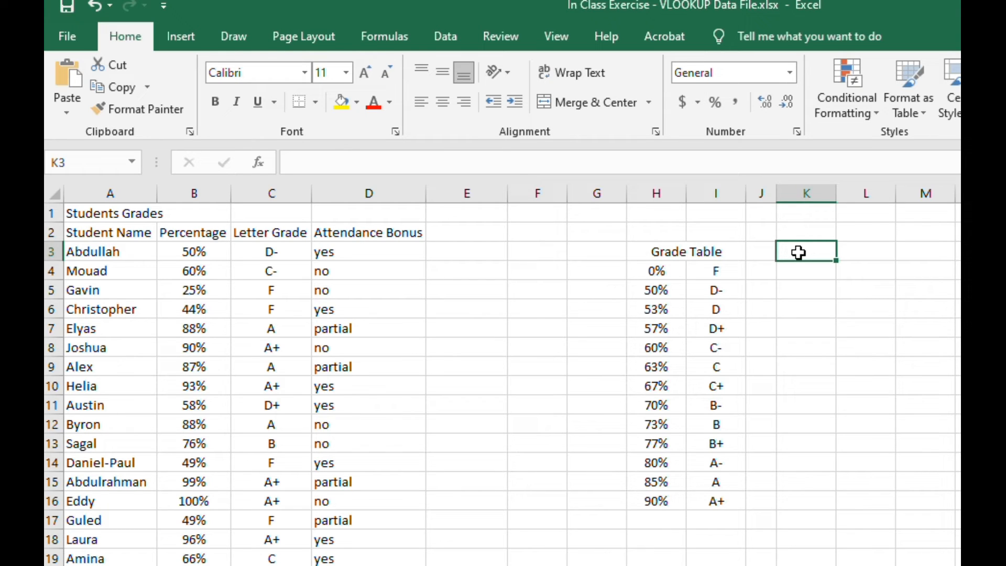
type("At")
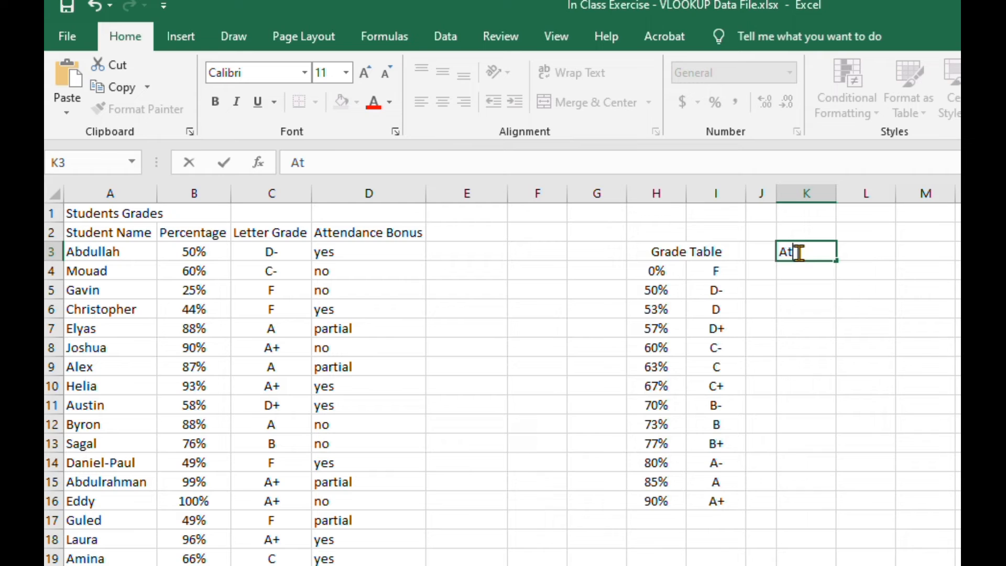
type("tendace")
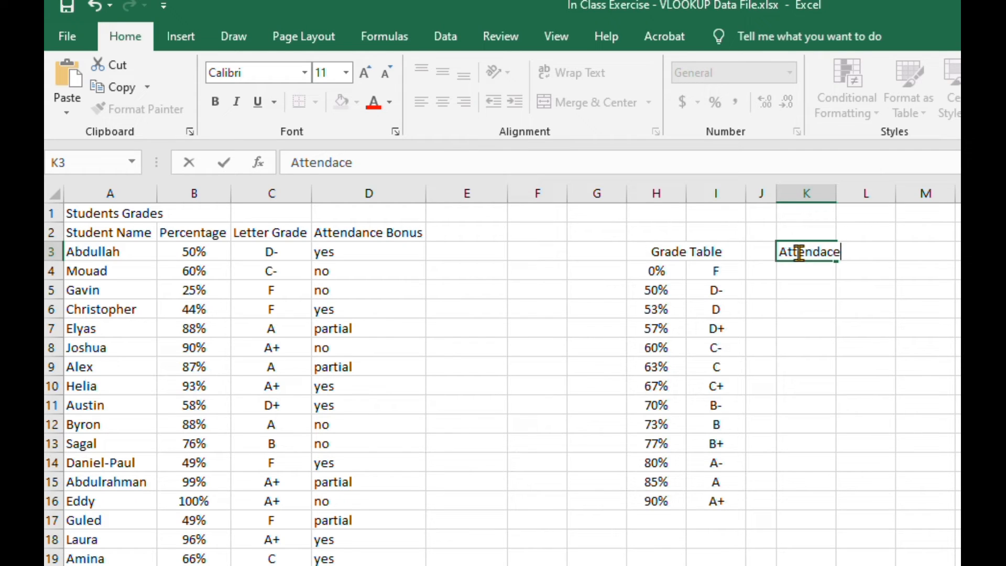
key("BackSpace")
key("BackSpace")
type("nce Table")
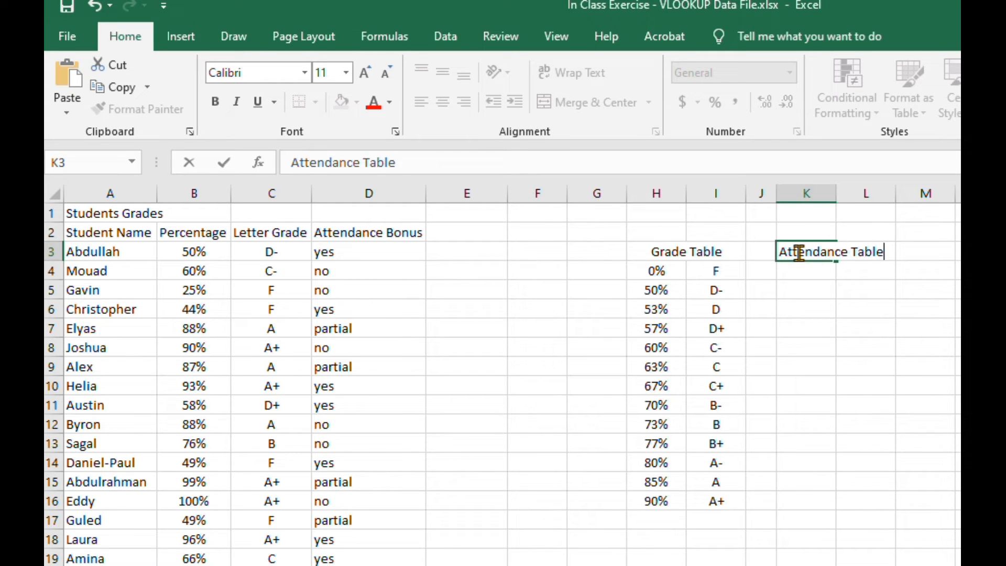
key("Return")
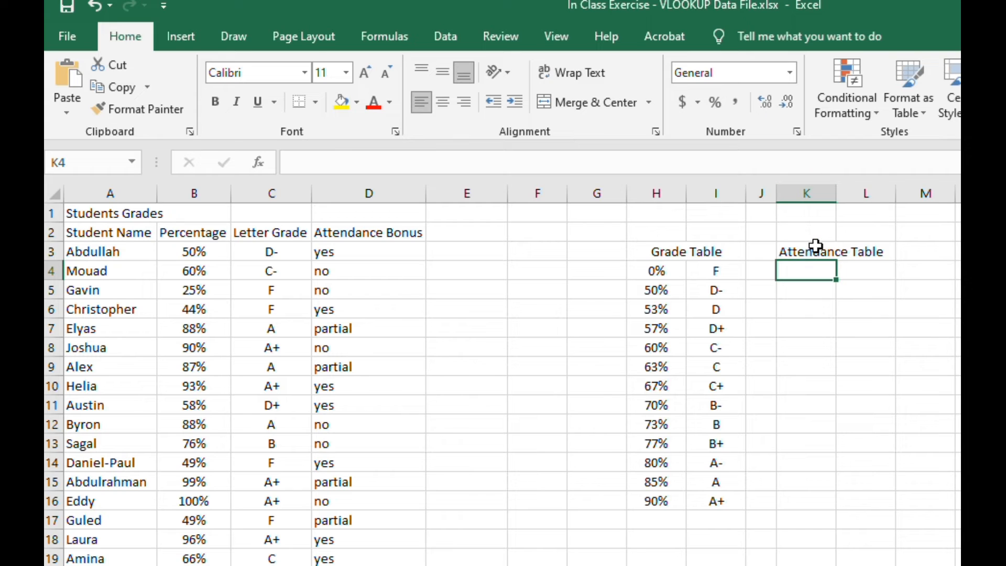
left_click_drag(806, 252, 850, 252)
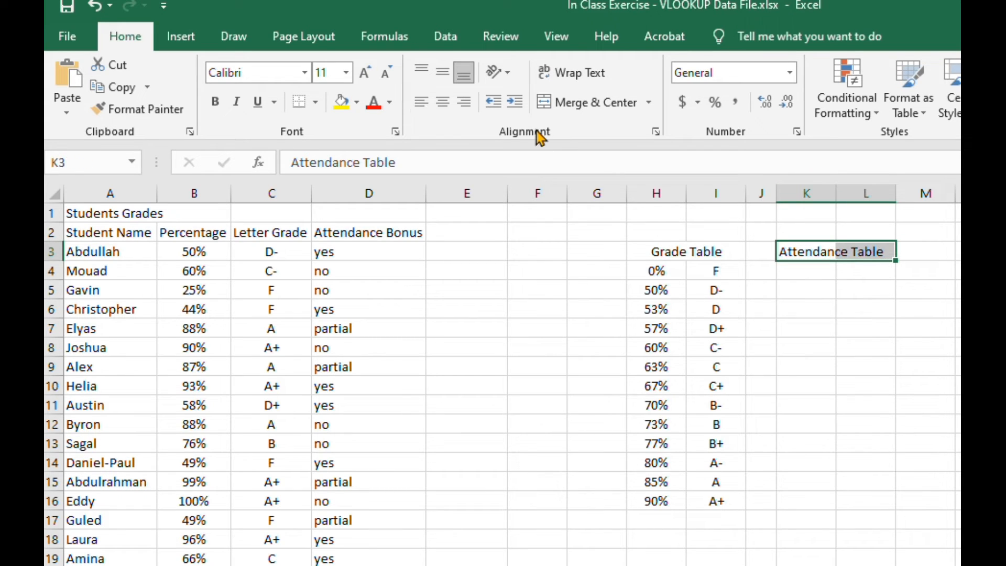
left_click(577, 107)
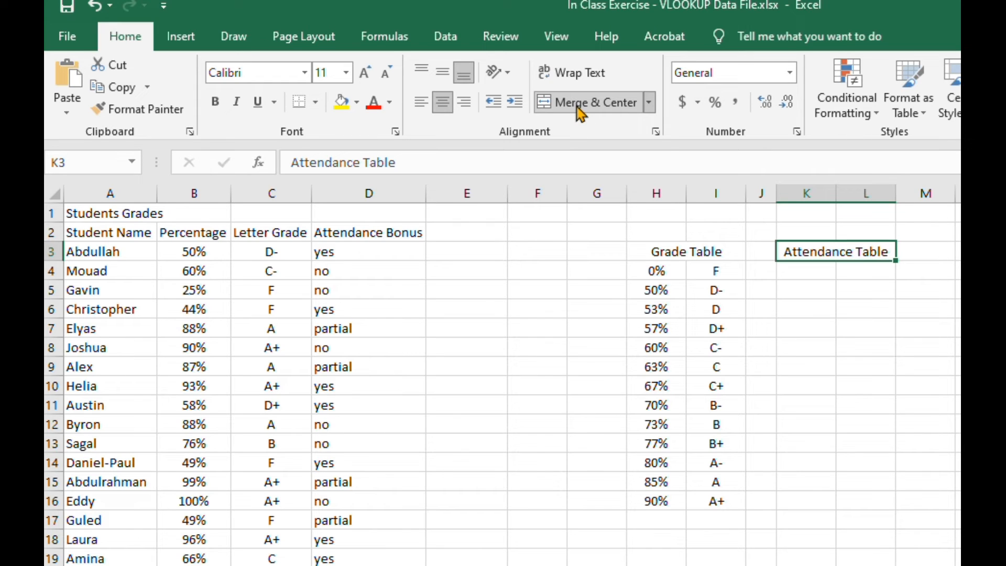
- List the attendance categories No, Partial and Yes in K4:K6 under the Attendance Table title
left_click(794, 273)
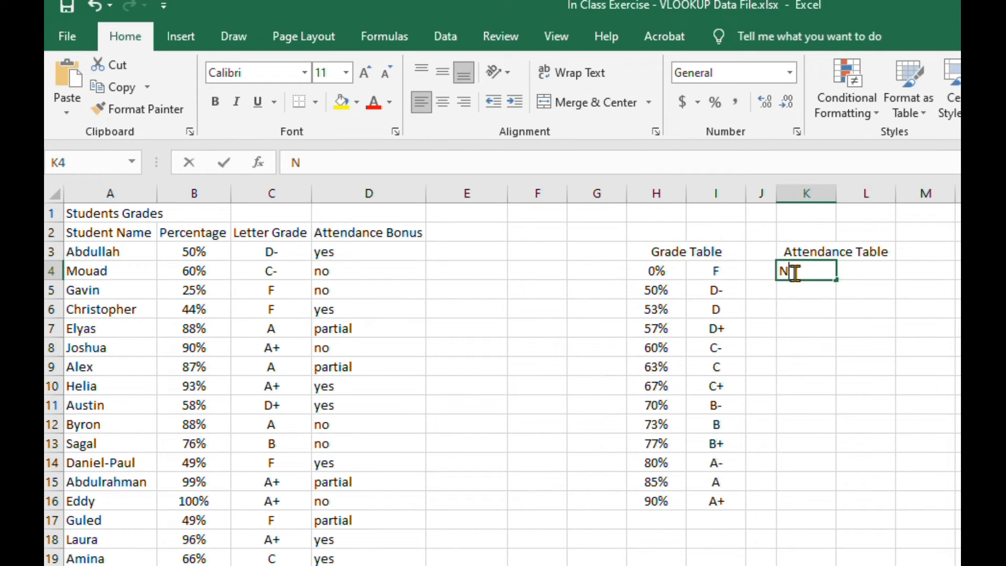
type("No")
key("Return")
type("Parti")
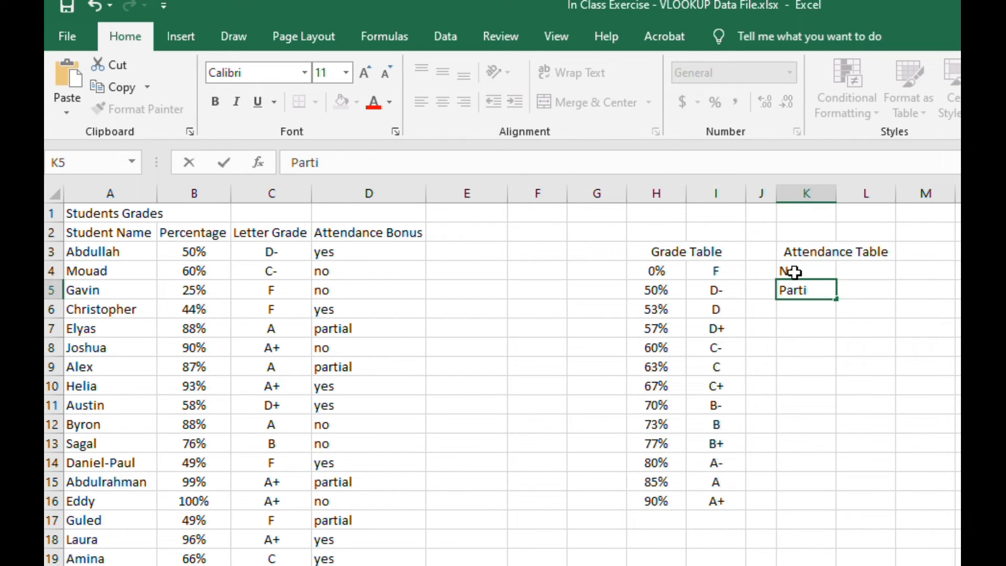
type("al")
key("Return")
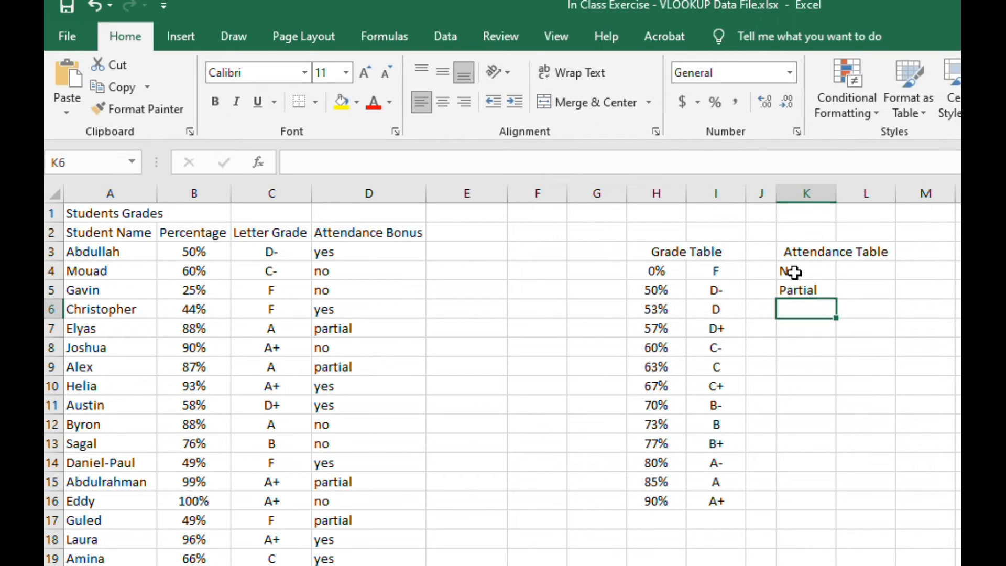
type("Yes")
key("Return")
key("Up")
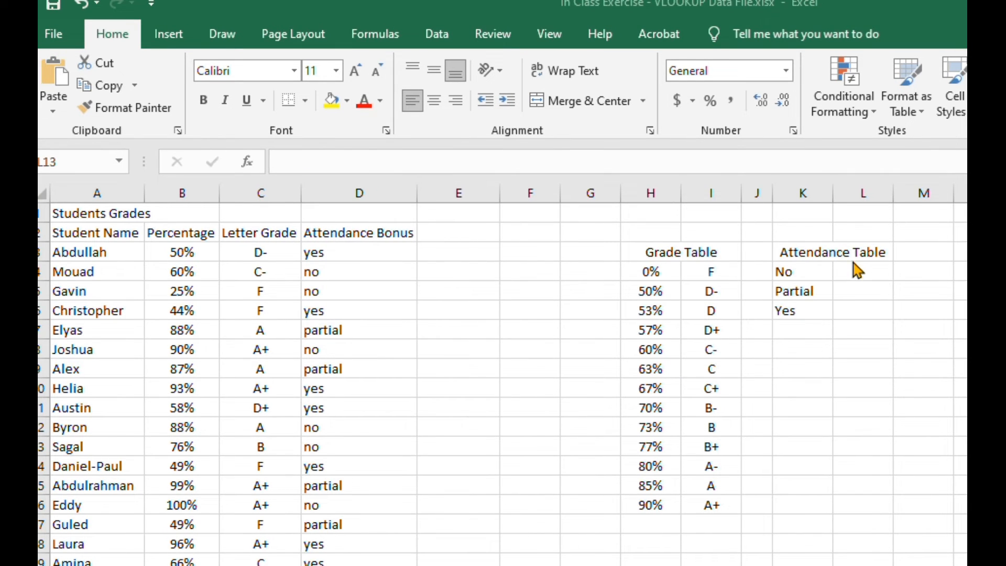
- Format L4:L6 as percentages and enter bonuses of 0% for No, 1% for Partial and 2% for Yes
left_click_drag(857, 272, 860, 303)
left_click(711, 101)
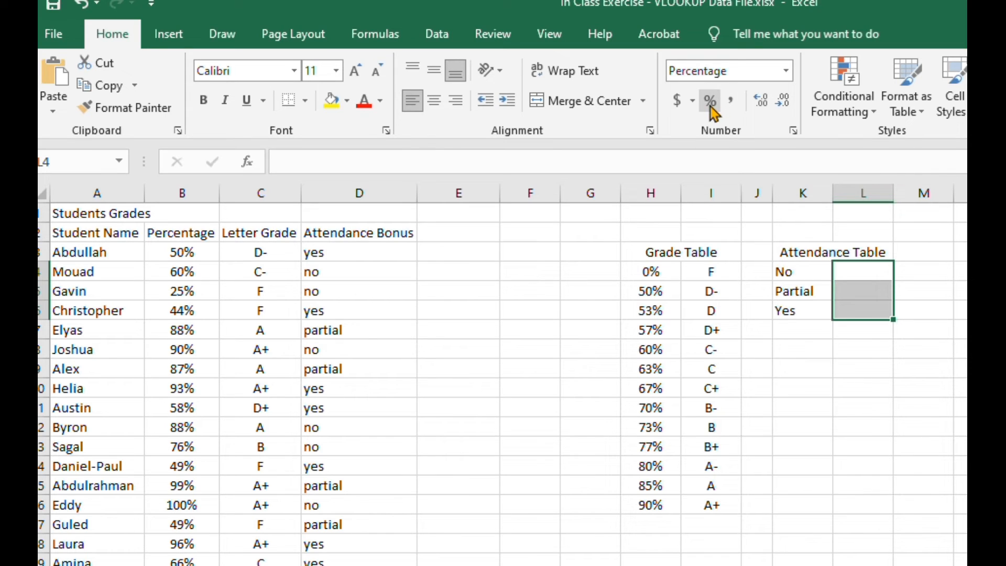
left_click(866, 276)
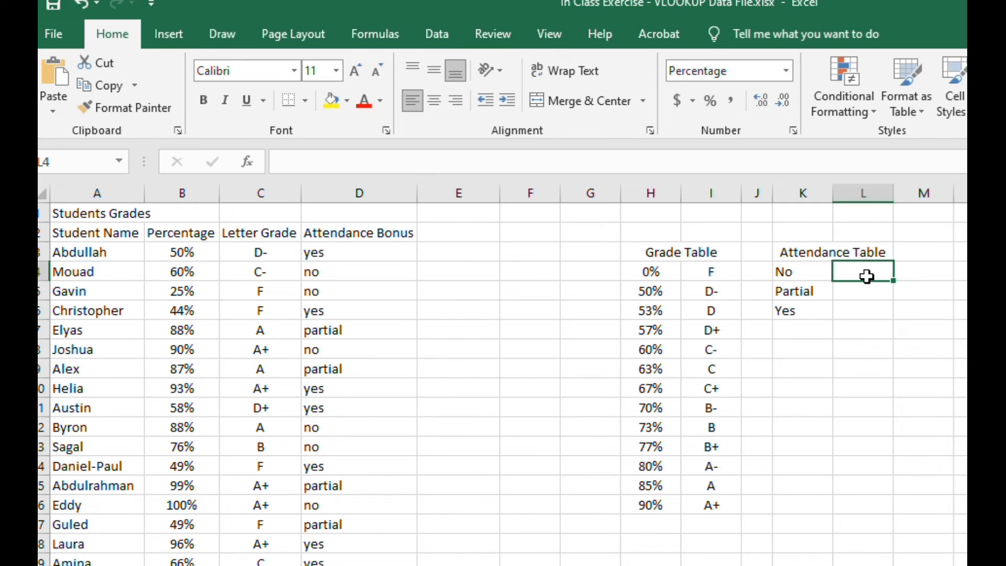
type("0")
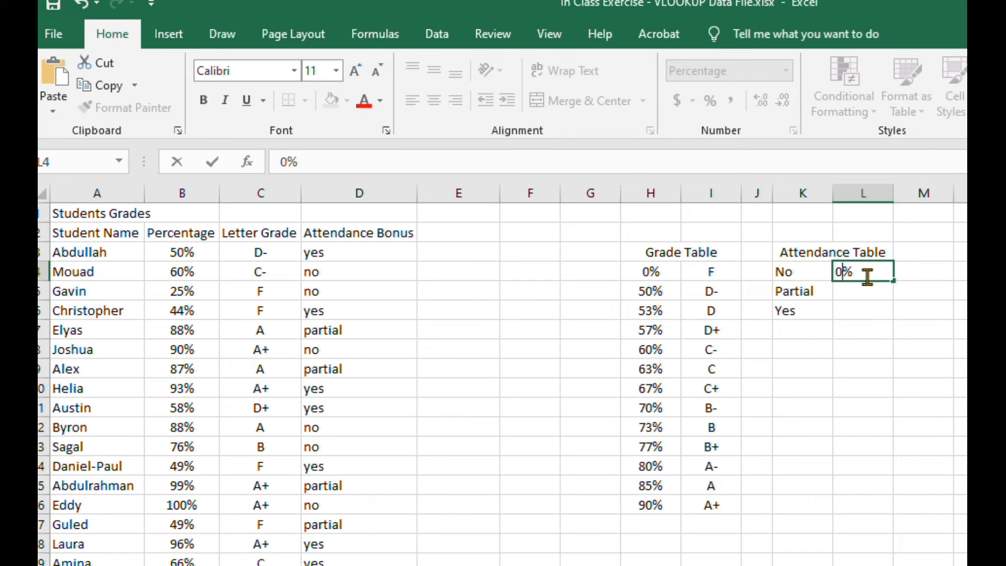
key("Return")
type("1")
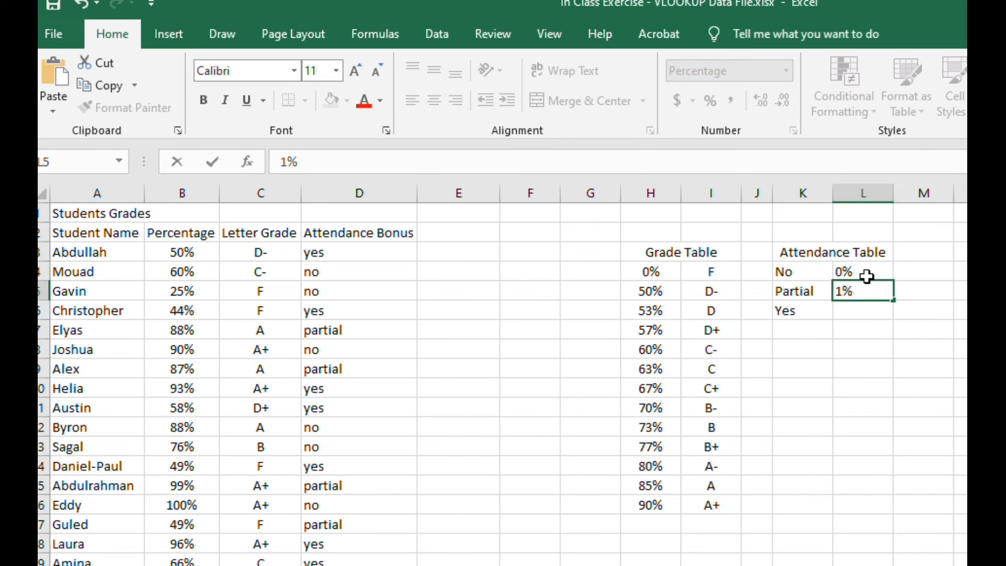
key("Return")
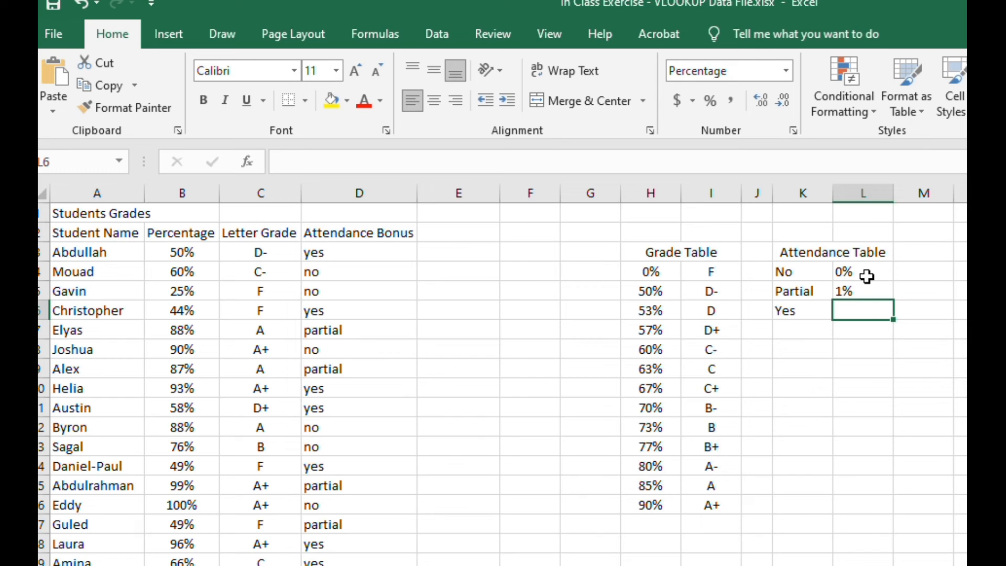
type("2")
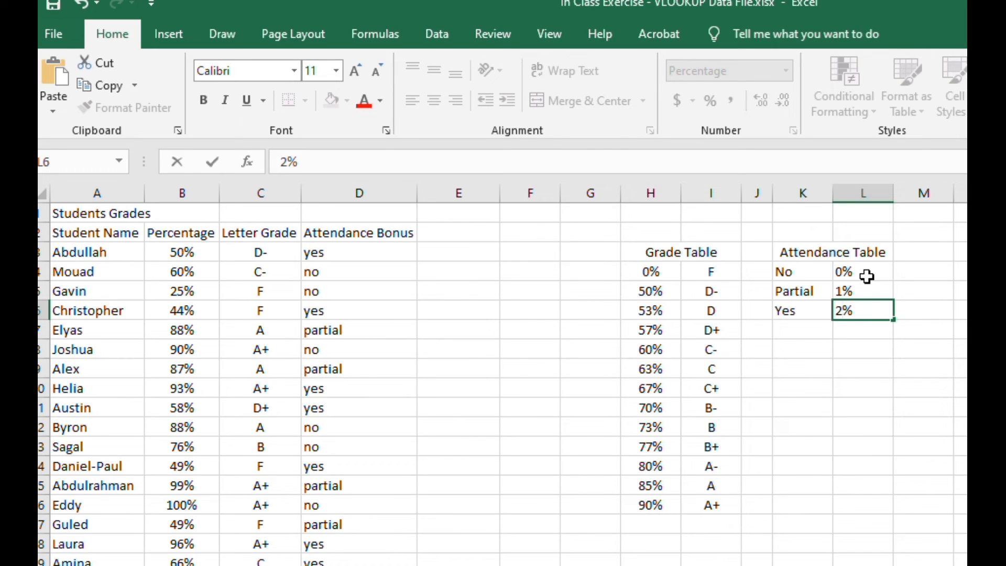
key("Return")
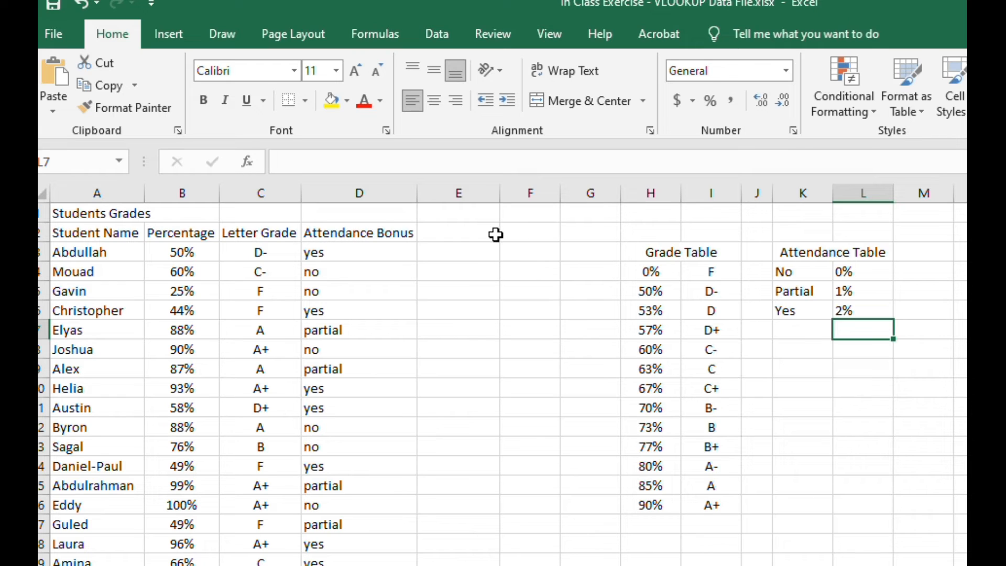
- Enter the header Final Grade in E2, beside Attendance Bonus
left_click(469, 238)
type("Final")
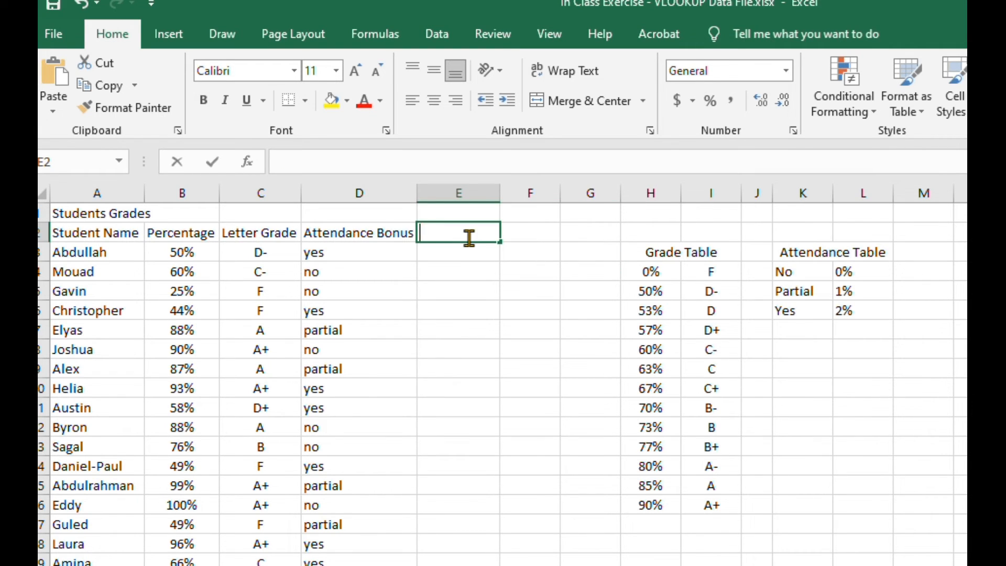
type(" Grade")
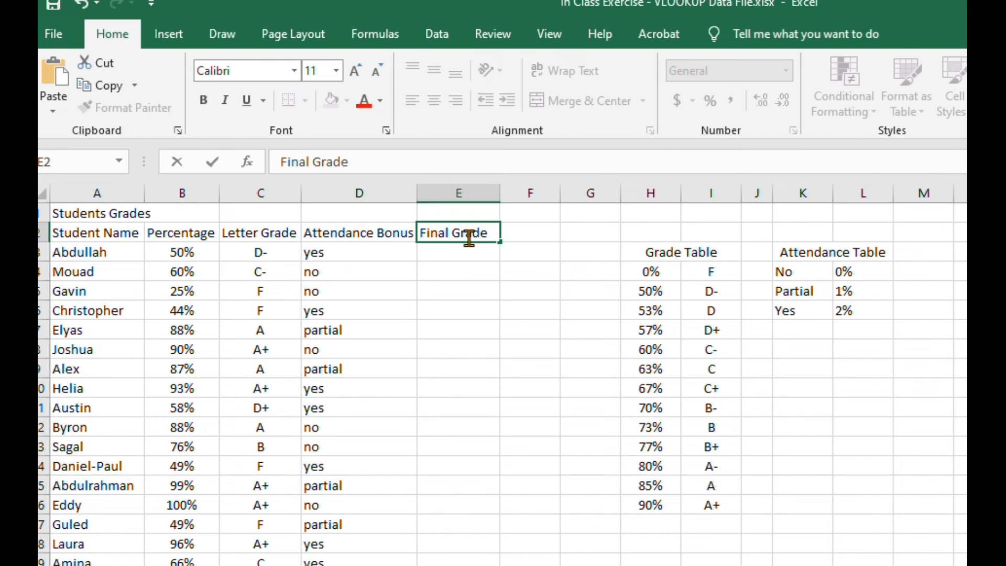
key("Return")
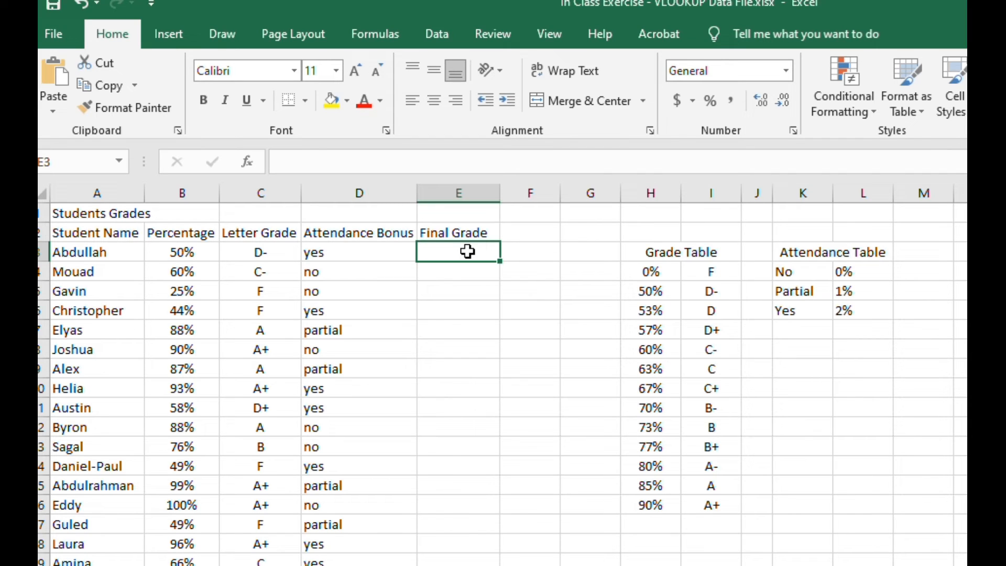
- Start a VLOOKUP function in E3 with the attendance entry D3 as the lookup value
left_click(247, 162)
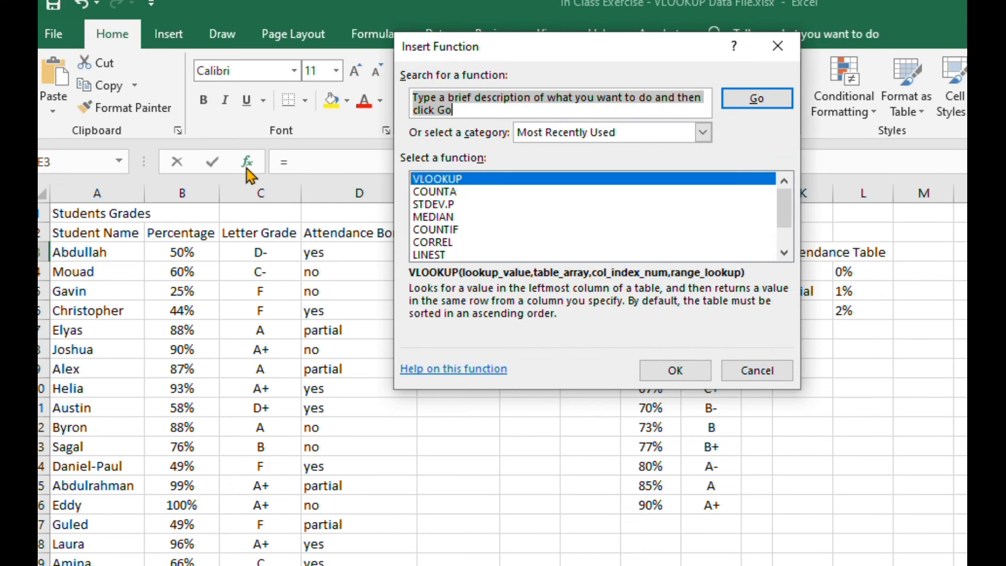
left_click(477, 182)
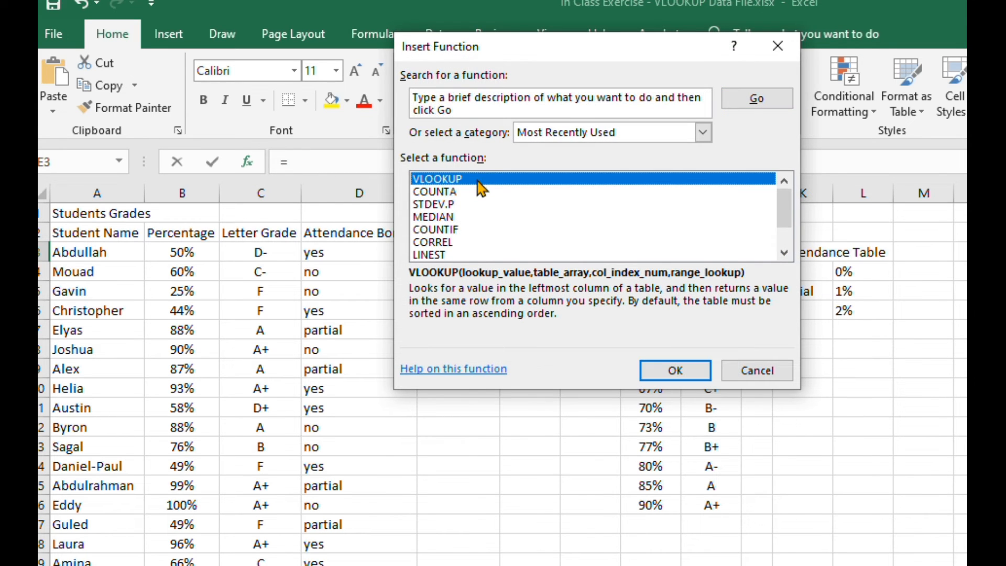
left_click(676, 370)
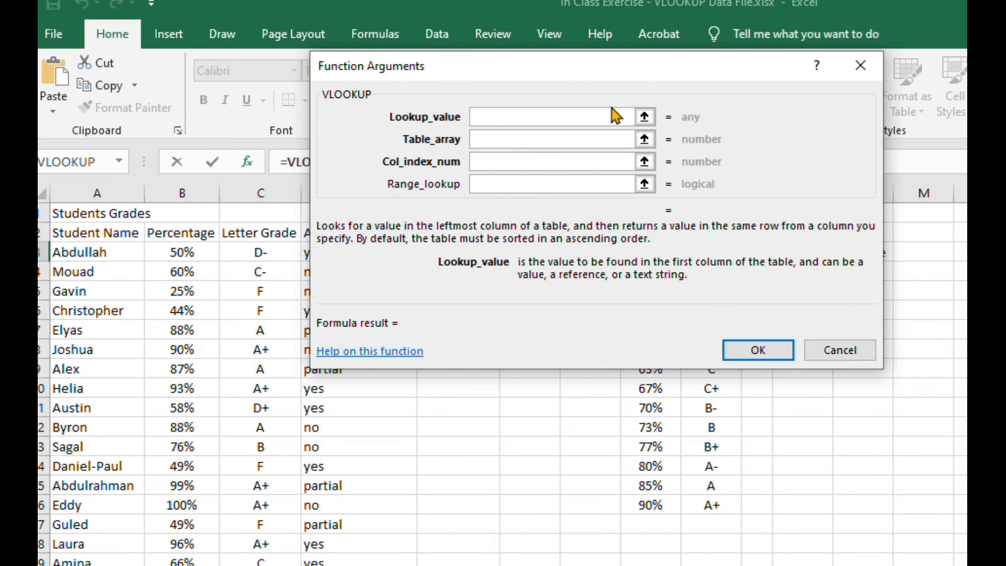
left_click(644, 117)
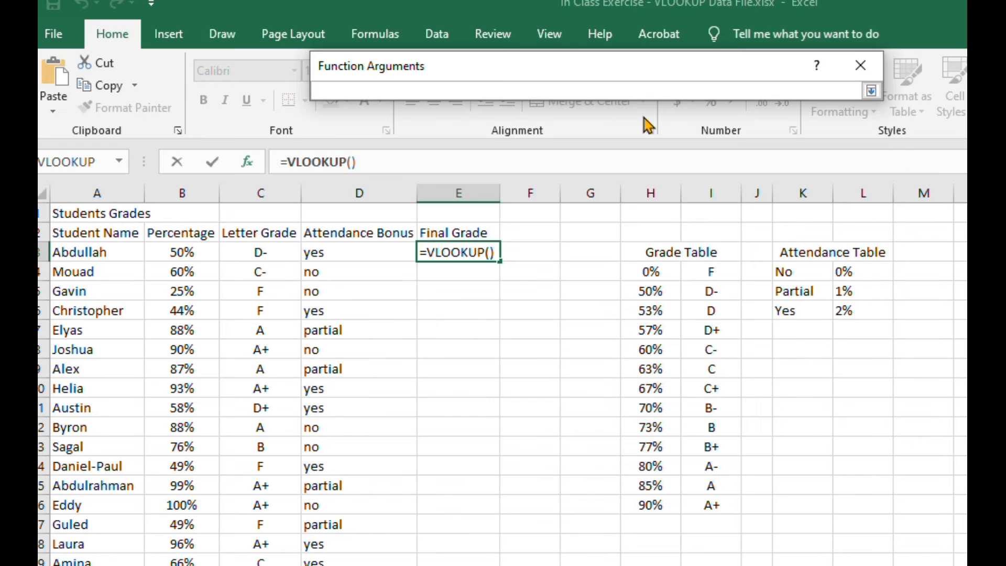
left_click(344, 253)
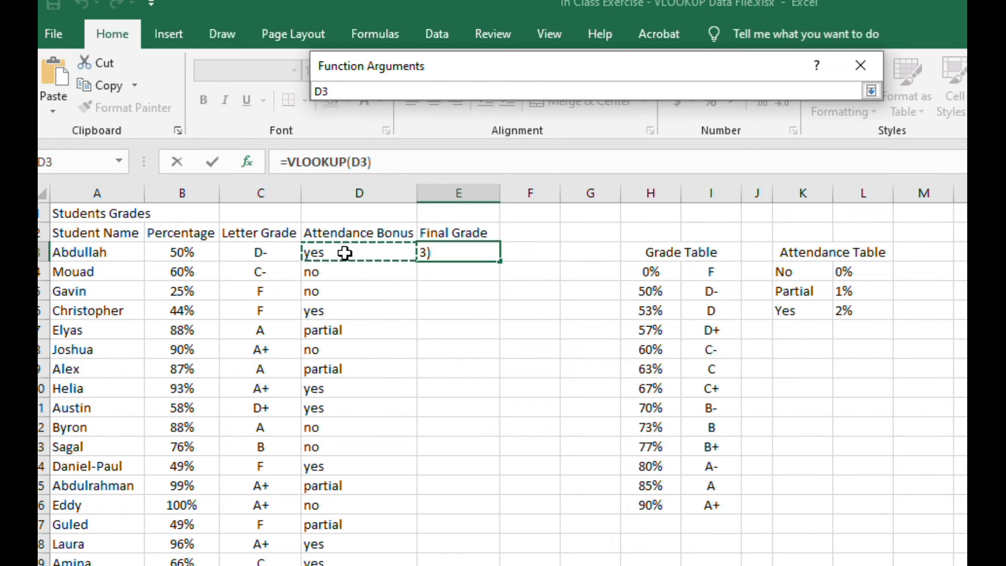
left_click(852, 74)
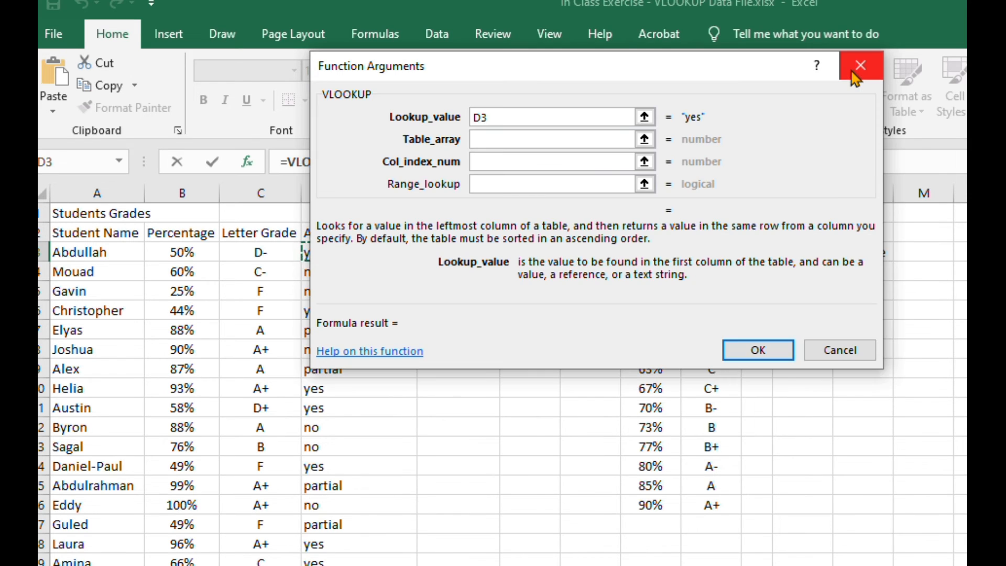
- Complete the E3 VLOOKUP with the absolute table array $K$4:$L$6 and column index 2
left_click(644, 140)
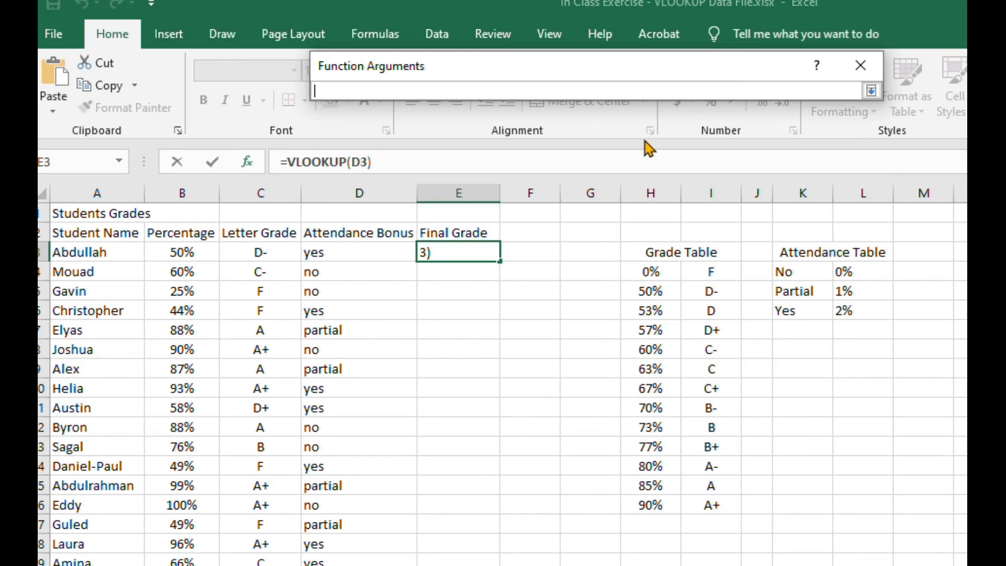
left_click(780, 268)
left_click_drag(824, 280, 857, 319)
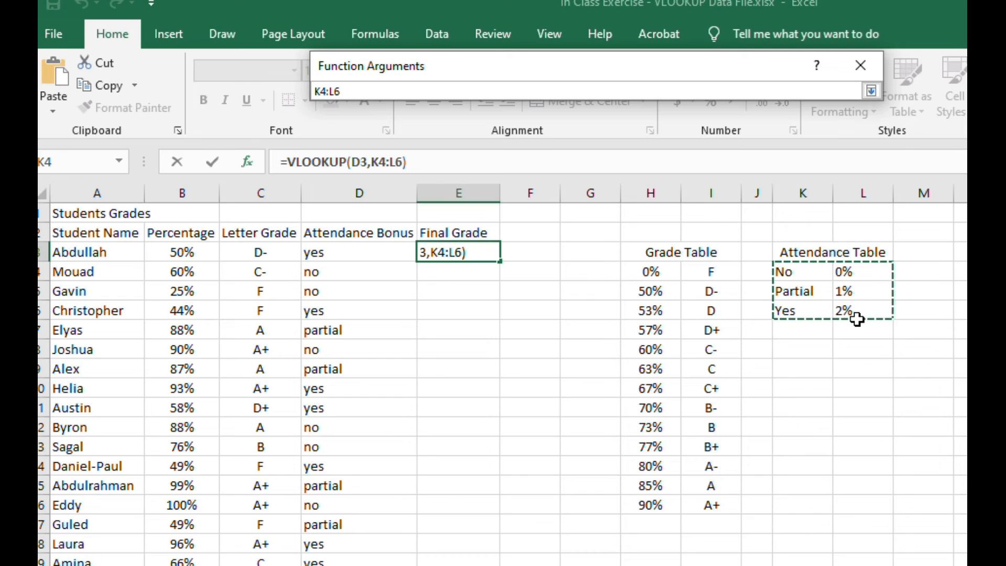
left_click(870, 90)
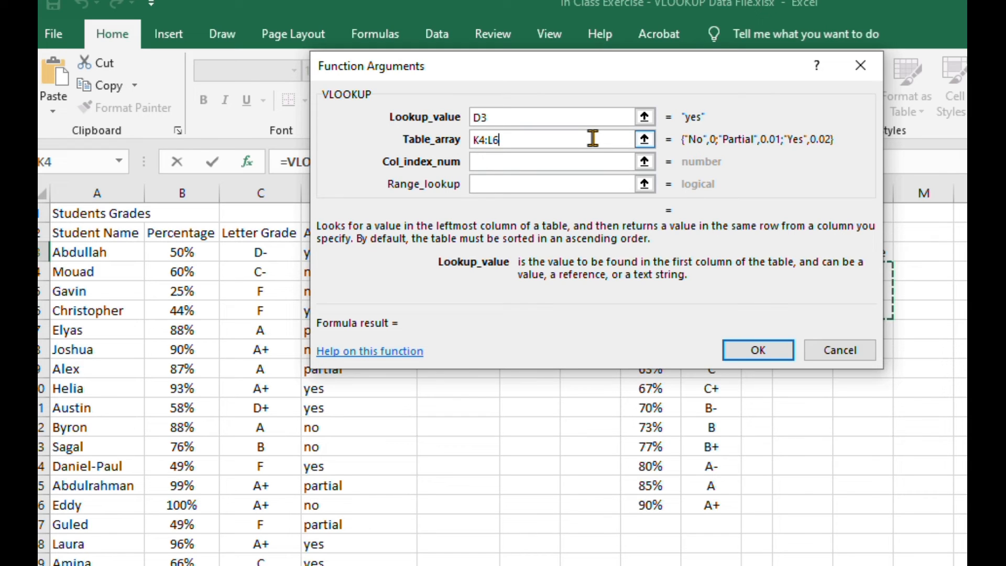
key("F4")
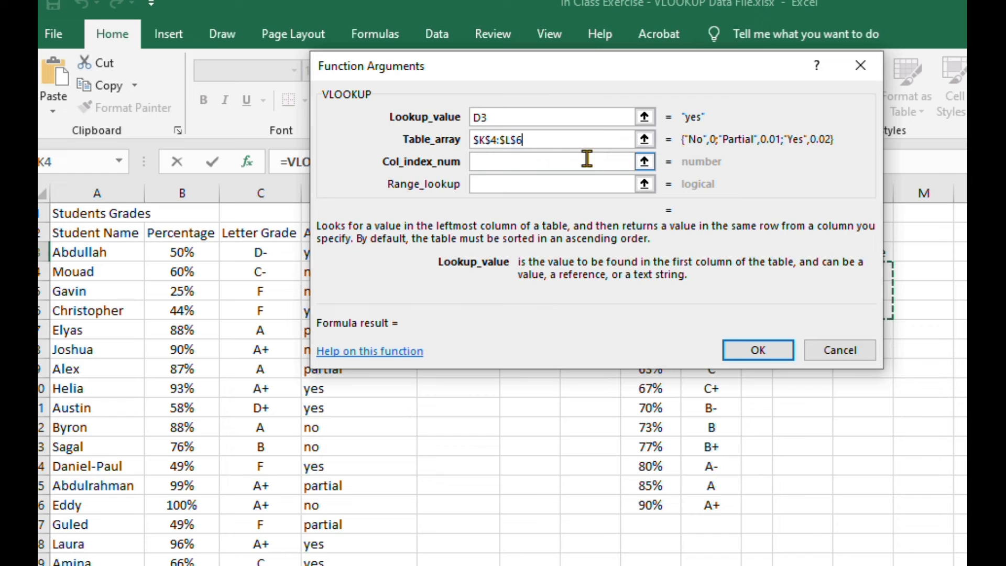
left_click(587, 160)
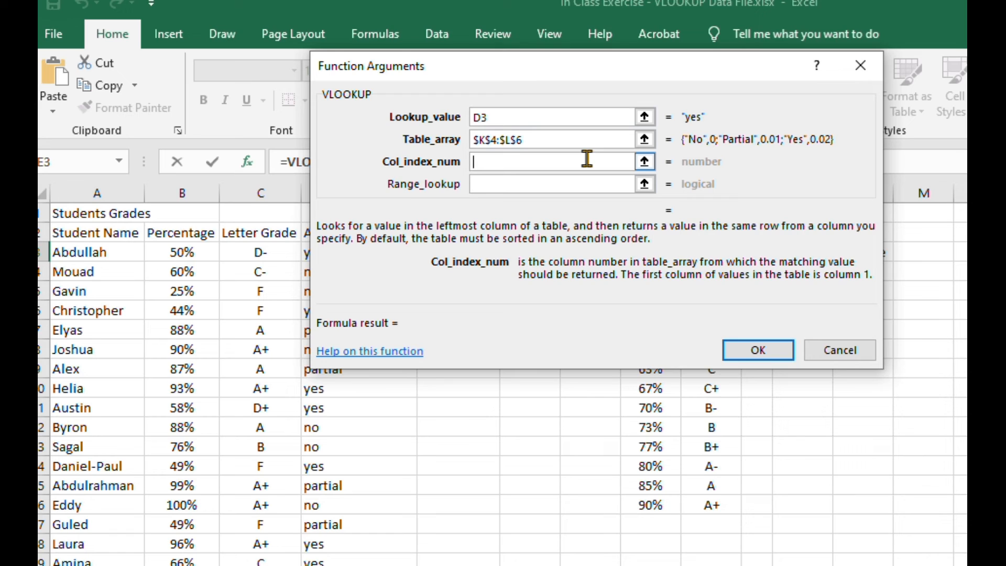
type("2")
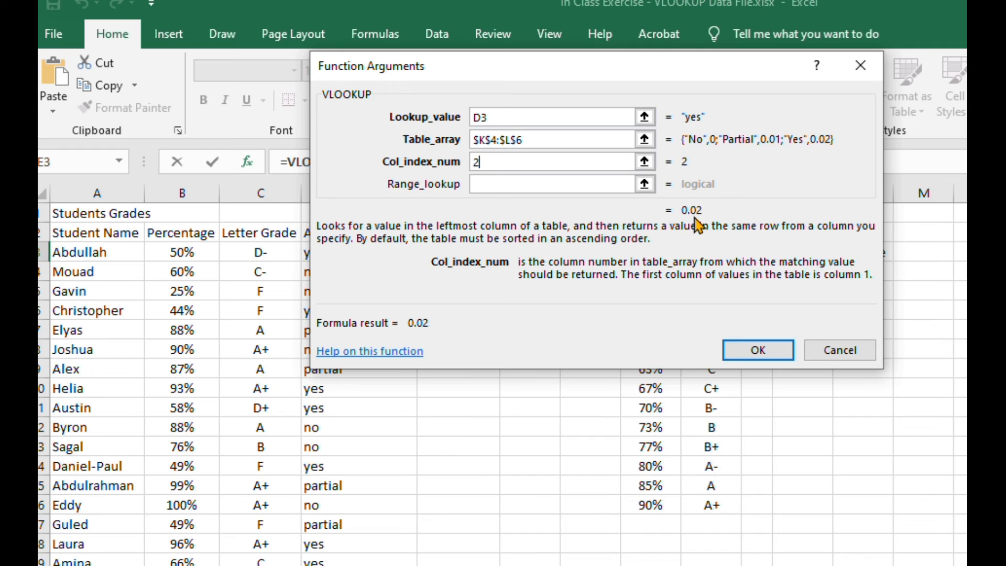
left_click(742, 352)
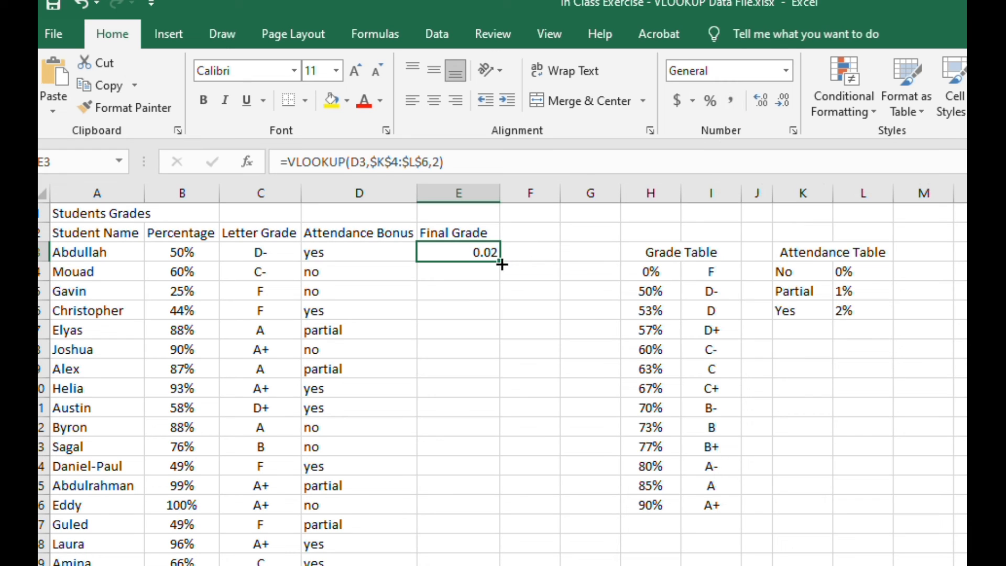
- Copy the E3 formula down to E30 and format the range as percentages
mouse_move(502, 264)
left_mouse_down()
mouse_move(482, 360)
mouse_move(495, 565)
mouse_move(483, 520)
left_mouse_up()
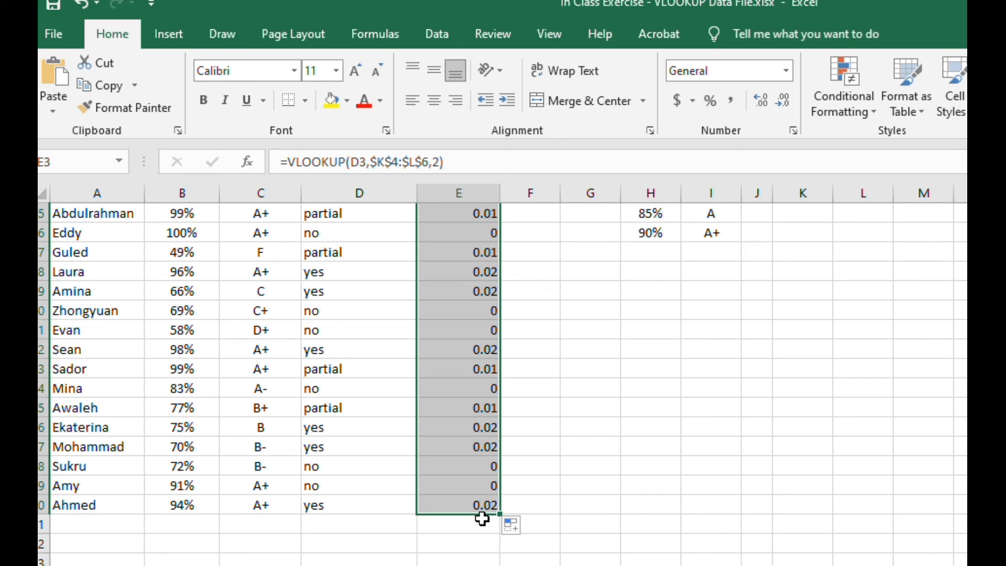
left_click(711, 107)
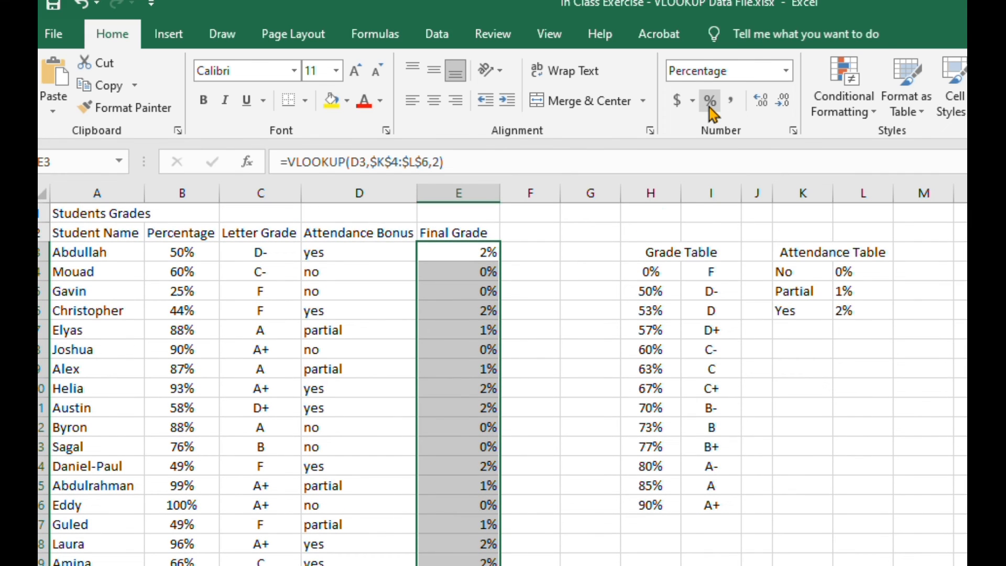
- Centre the values in E3:E30 and the whole Attendance Bonus column D
left_click(438, 102)
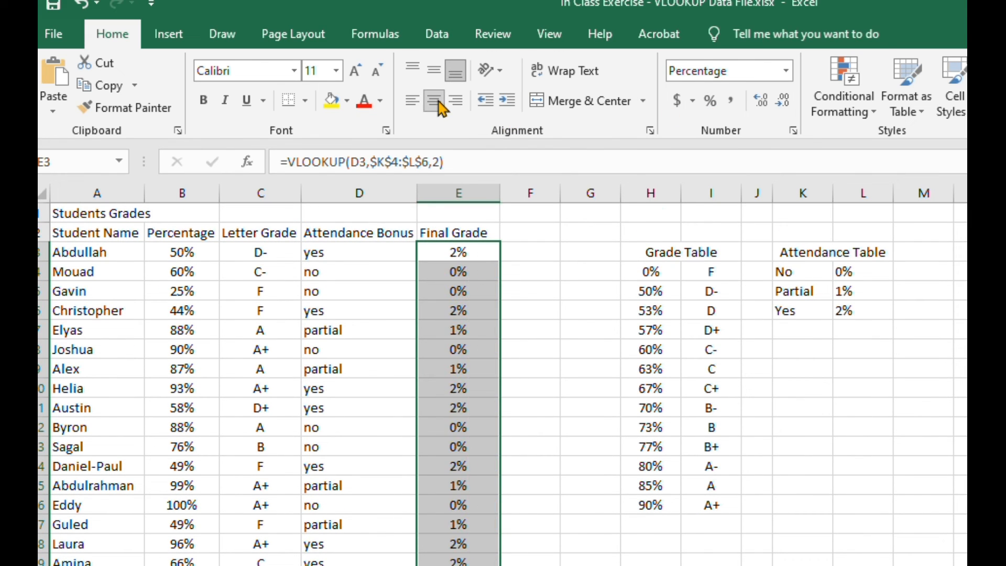
left_click(359, 193)
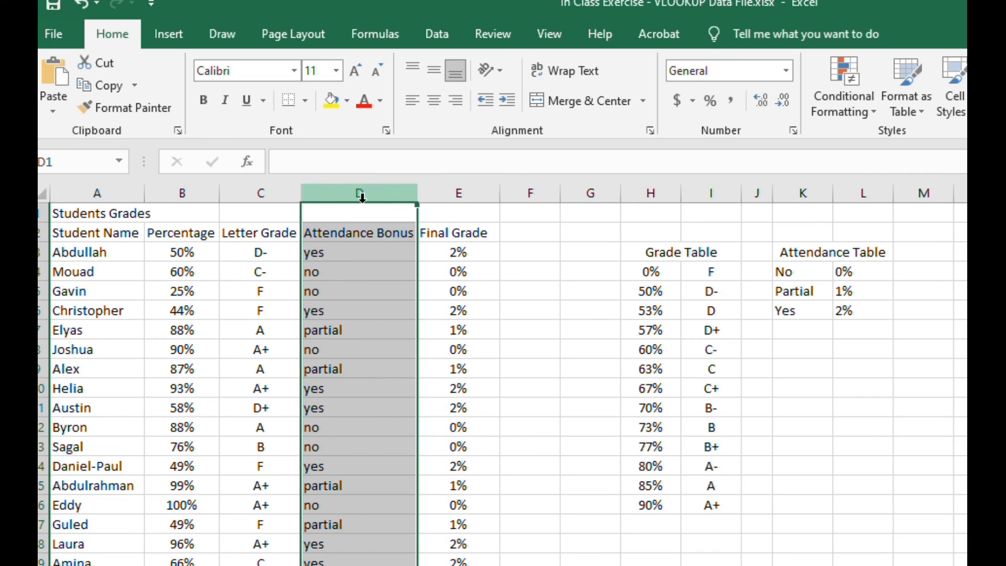
left_click(435, 101)
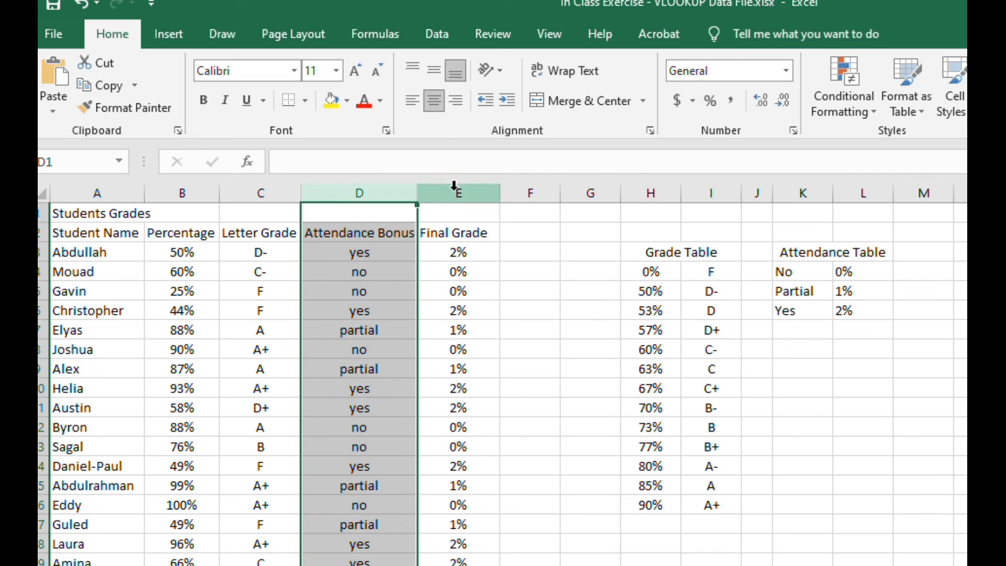
- Extend the E3 formula to add the student's percentage, making it =VLOOKUP(D3,$K$4:$L$6,2)+B3
left_click(469, 254)
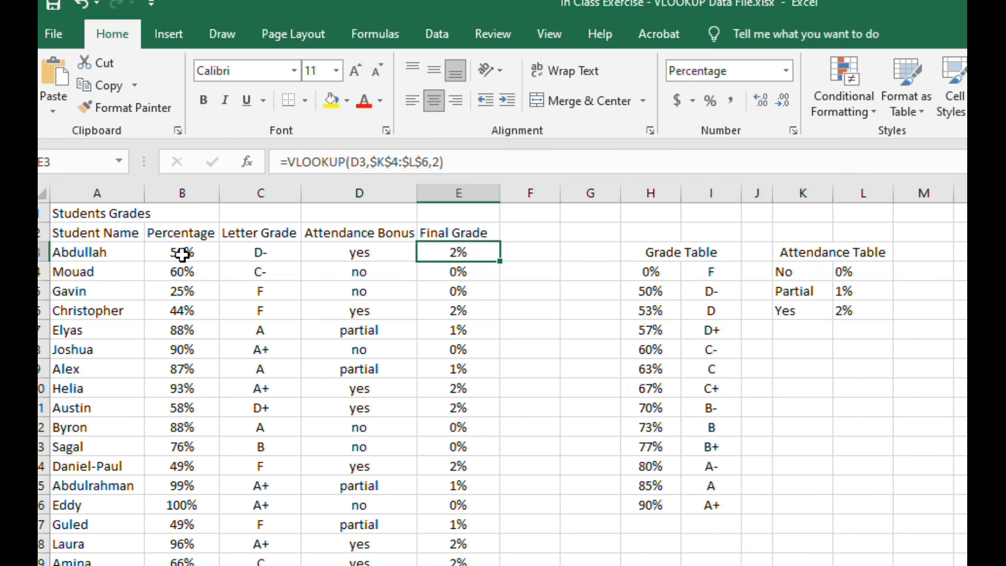
left_click(463, 163)
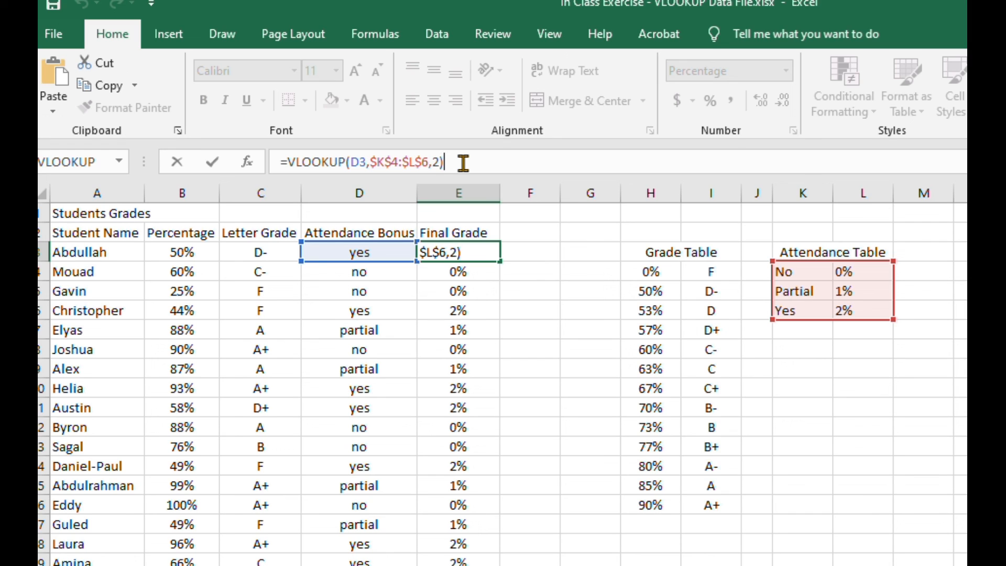
type("+")
left_click(188, 253)
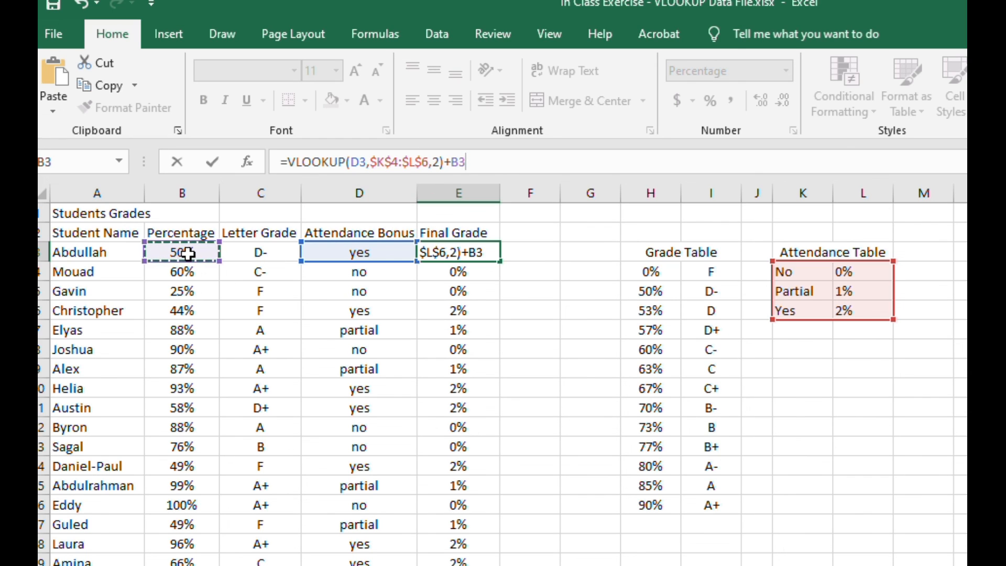
key("Return")
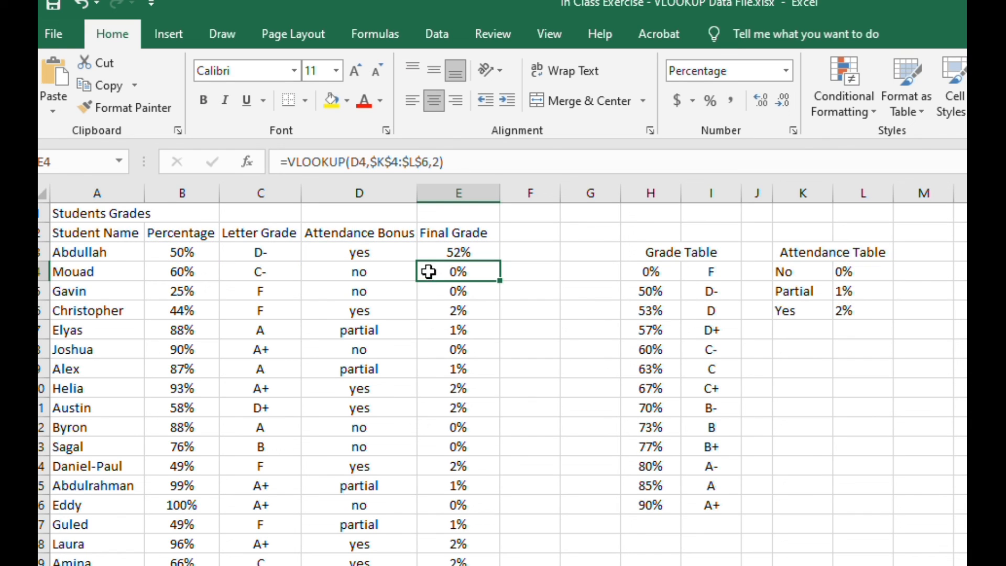
- Fill the updated Final Grade formula from E3 down to E30
left_click(444, 250)
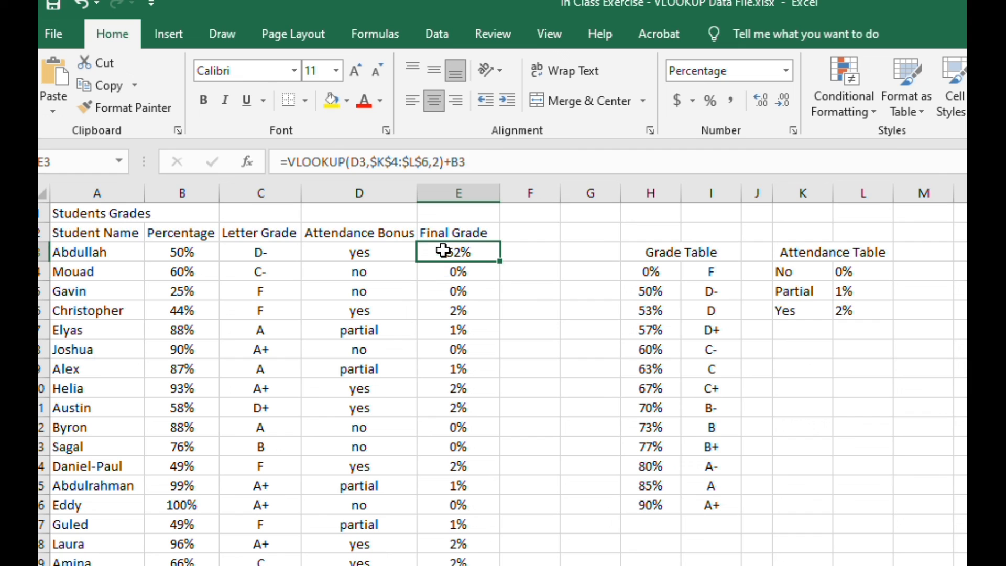
left_click_drag(500, 261, 495, 565)
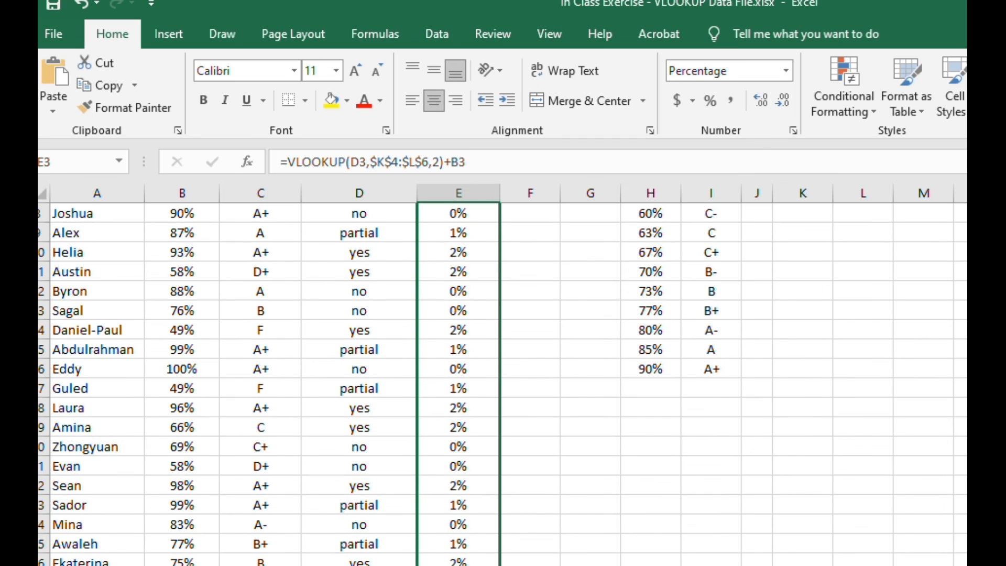
left_click_drag(496, 564, 467, 530)
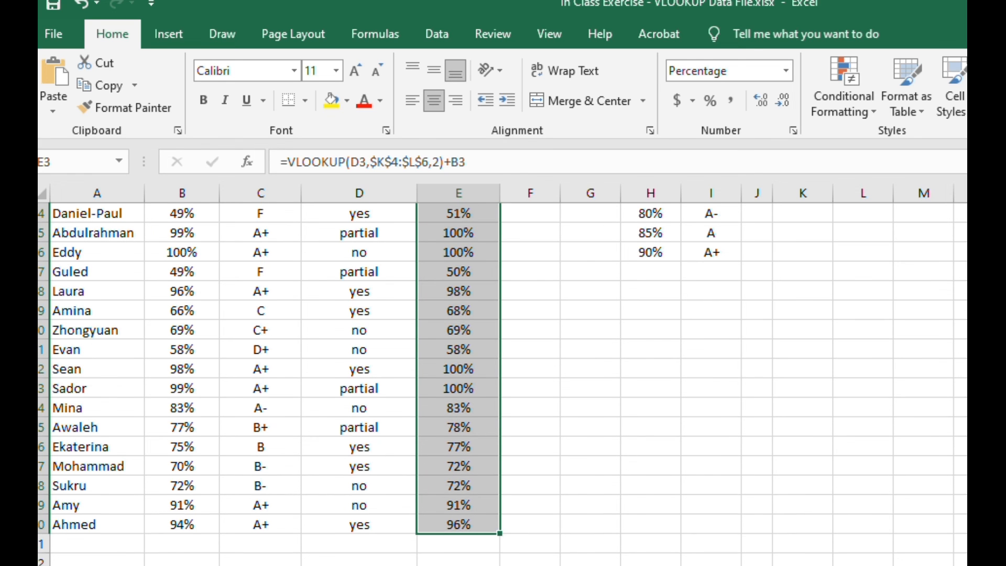
- Check the final grades in rows 4 and 7 against each row's percentage and attendance entry
scroll(503, 383, "up", 5)
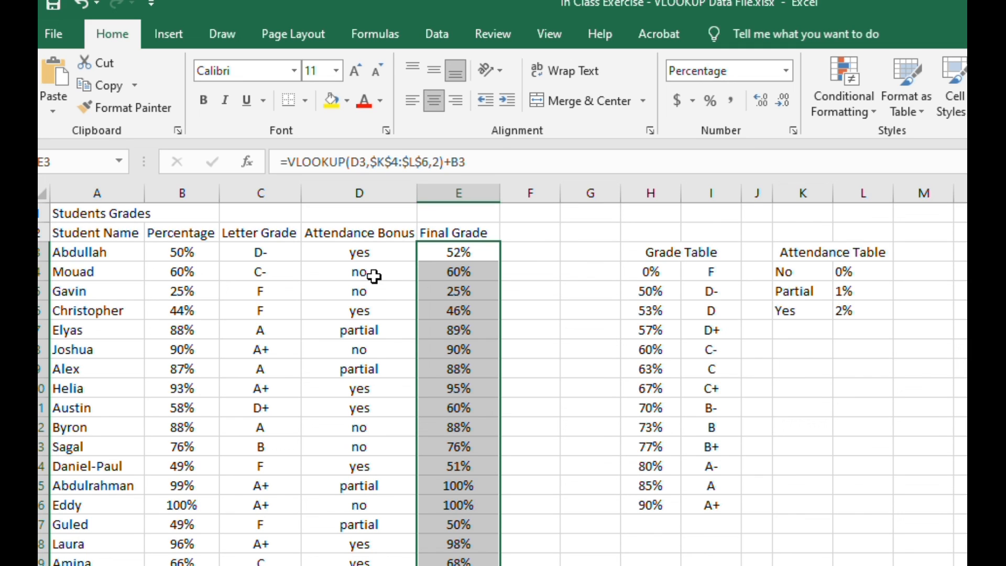
left_click(205, 275)
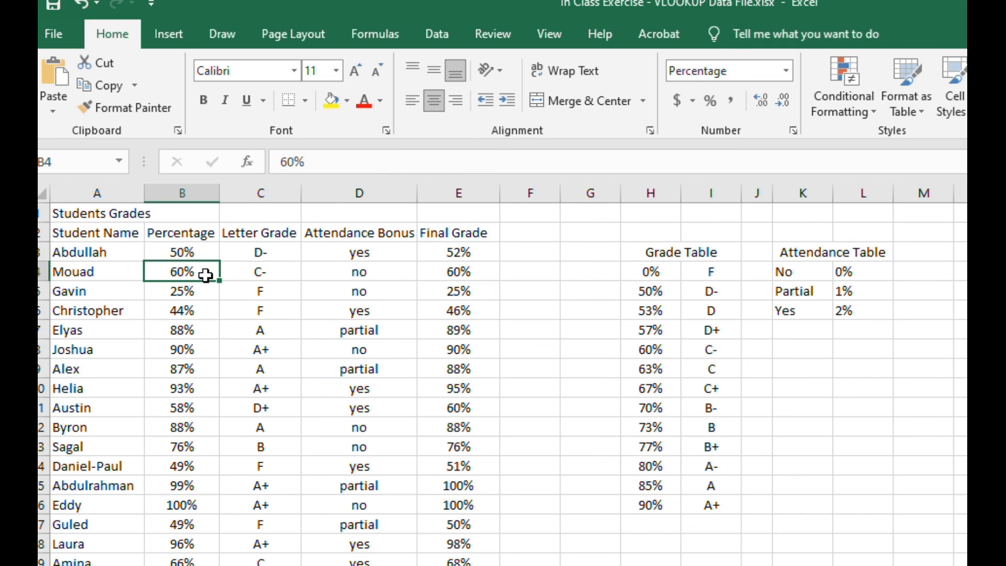
left_click(342, 274)
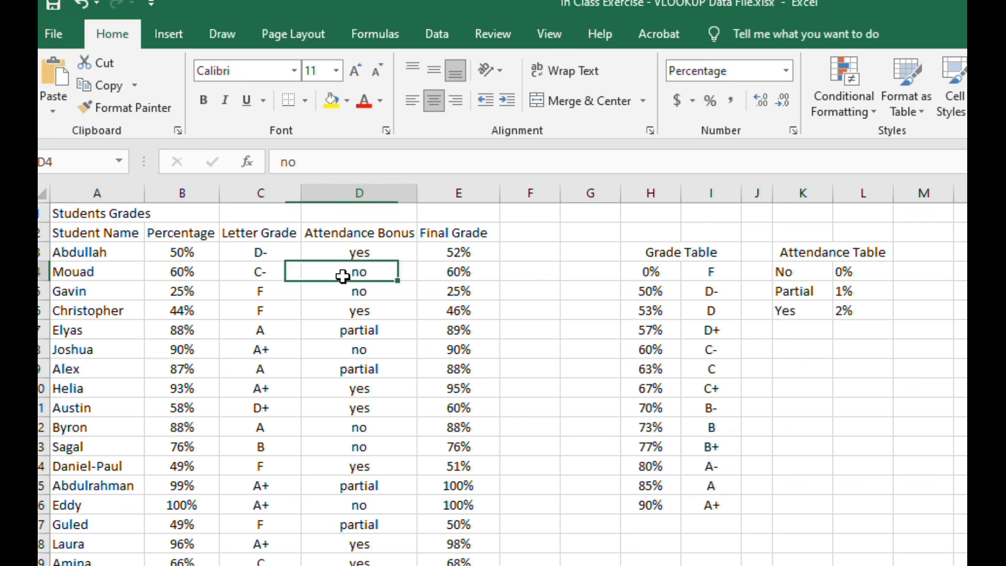
left_click(446, 273)
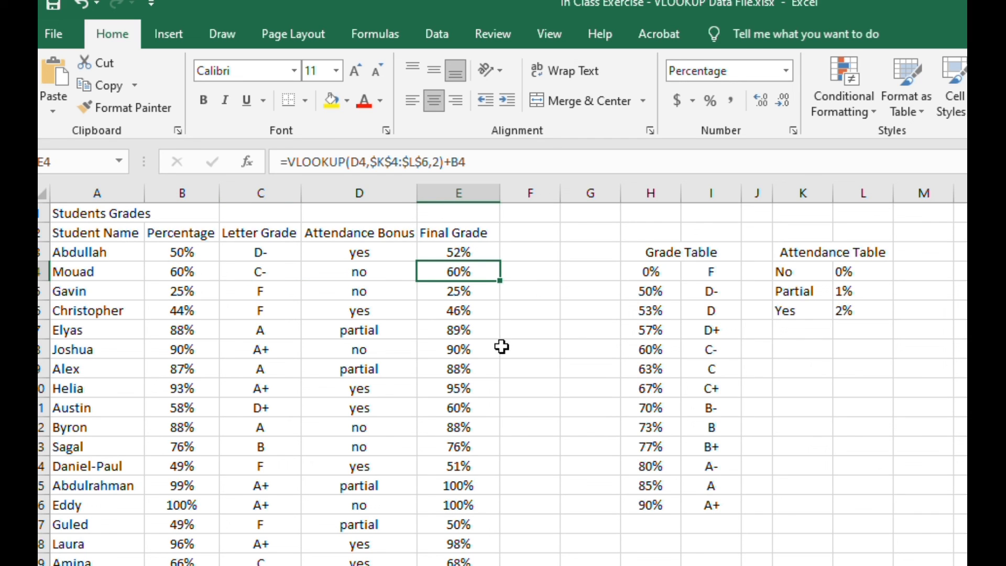
left_click(186, 333)
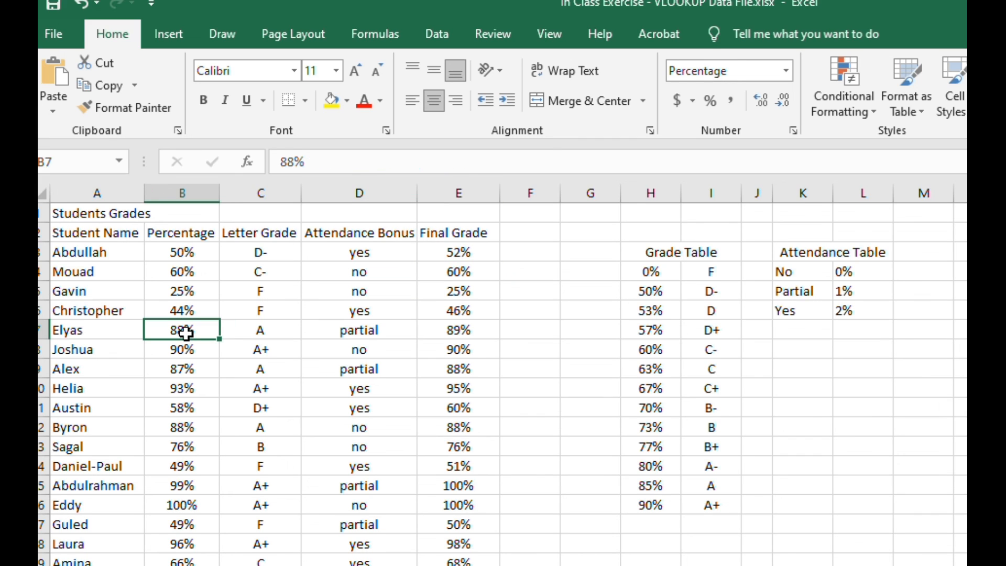
left_click(333, 329)
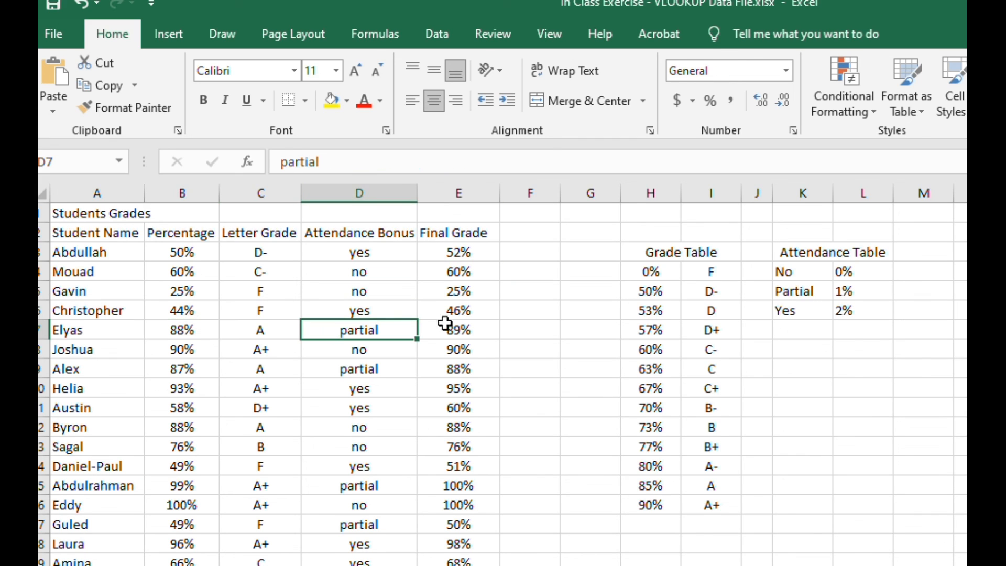
left_click(461, 329)
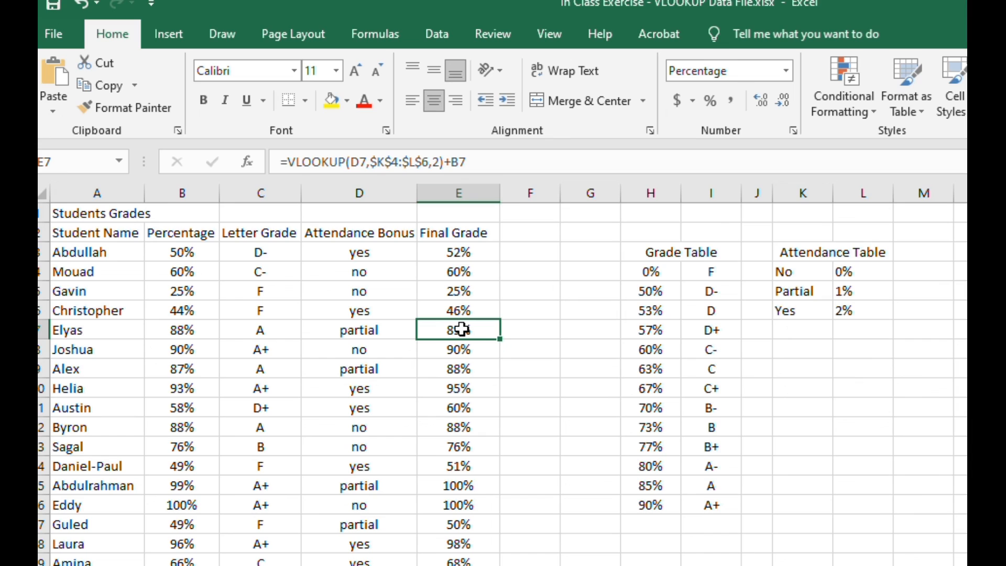